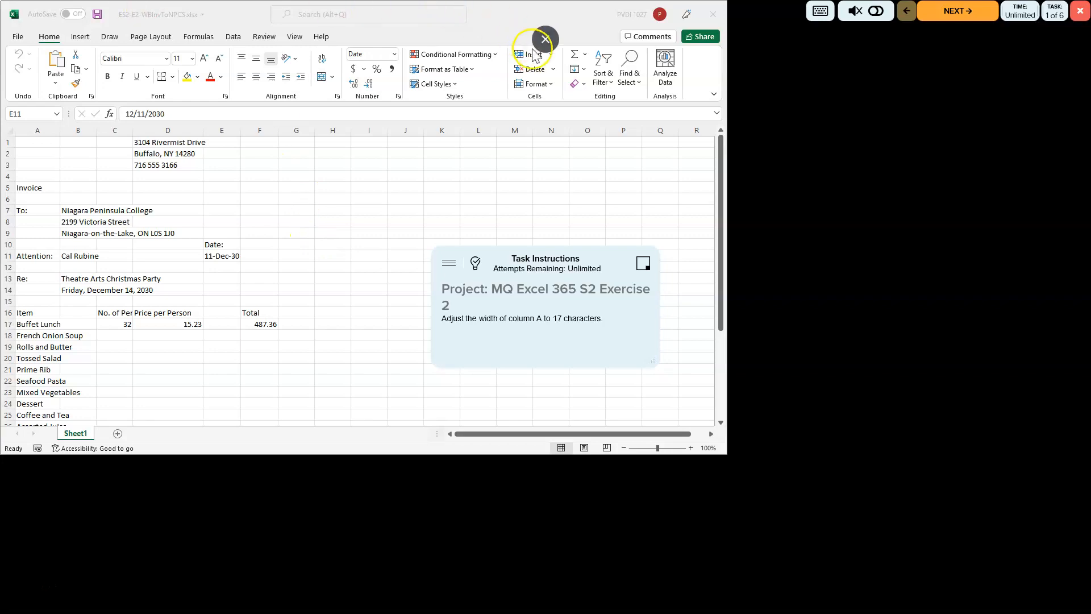
- Restart the full-screen view of the exercise so it fills the display and enlarge the worksheet to 160%
key("Escape")
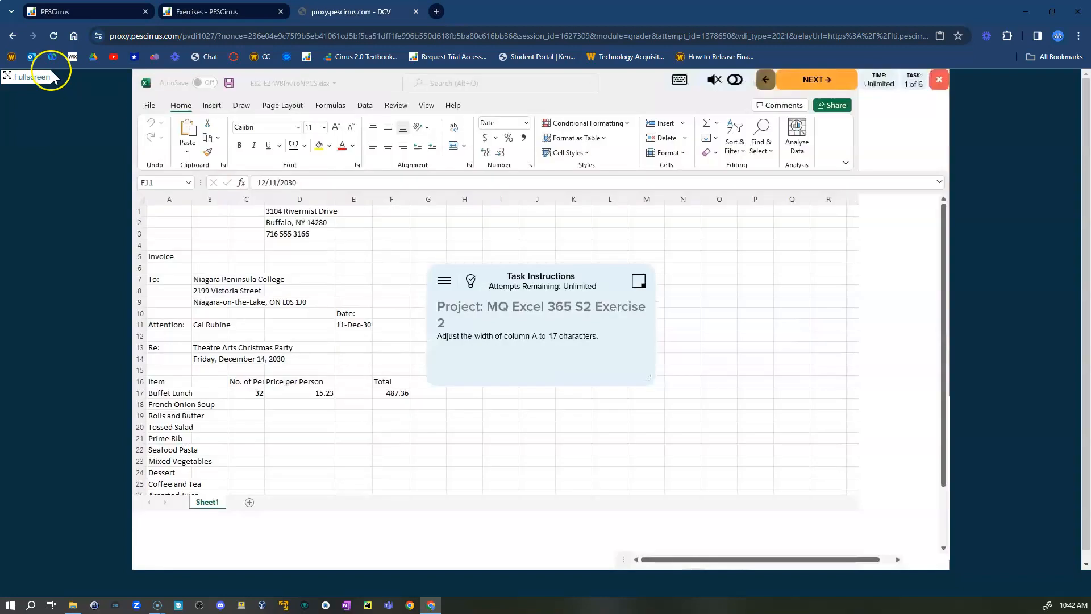
left_click(14, 80)
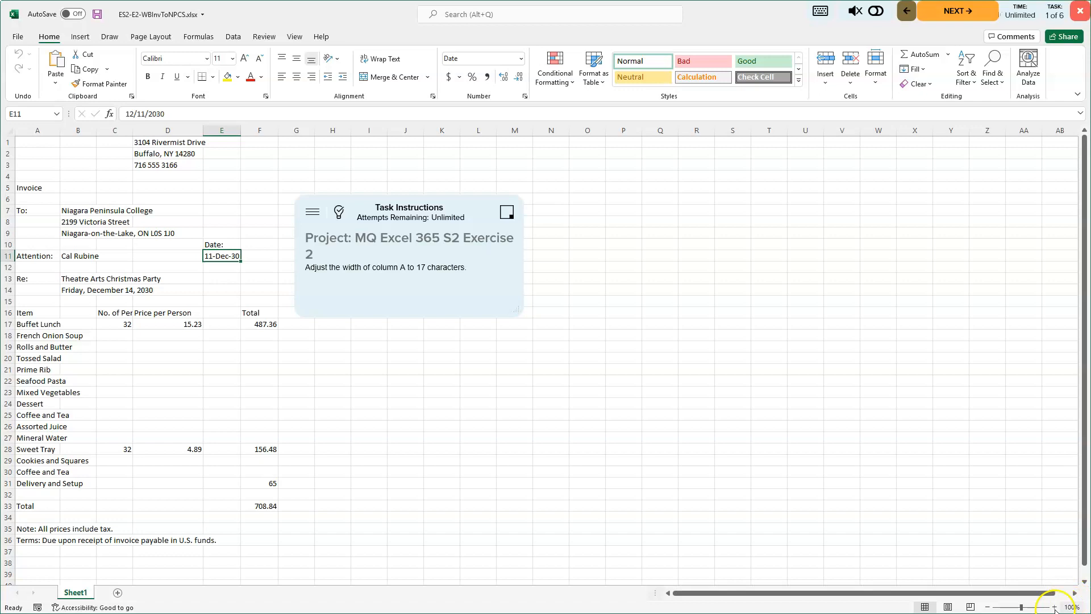
left_click(1054, 608)
left_click(1054, 607)
left_click(1054, 607)
left_click(1054, 608)
left_click(1054, 607)
left_click(1054, 608)
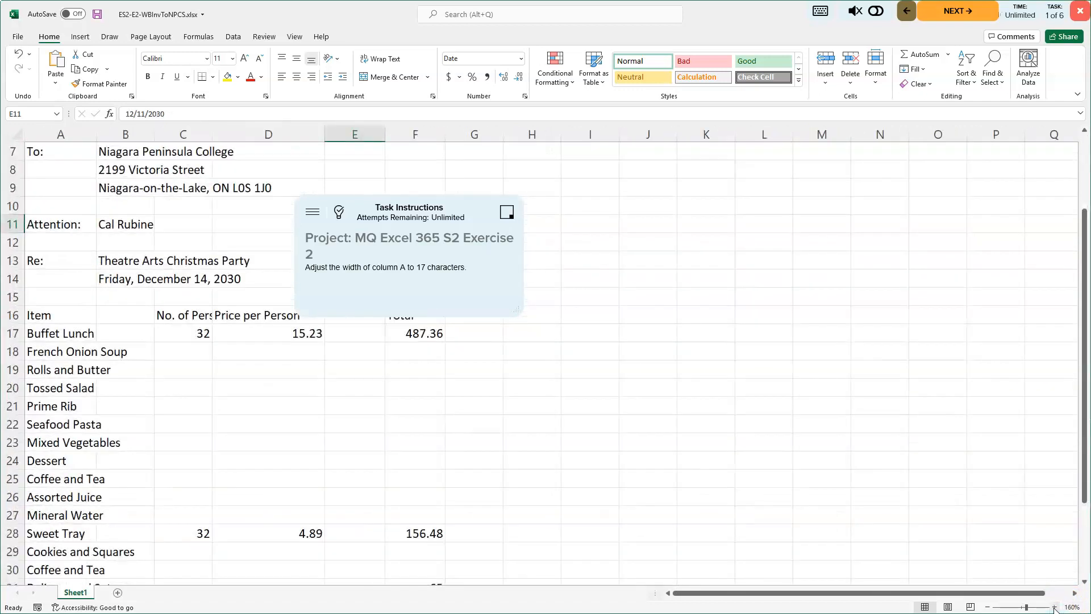
- Move the task instructions clear of the invoice data and widen column A to 17 characters
left_click_drag(453, 215, 910, 217)
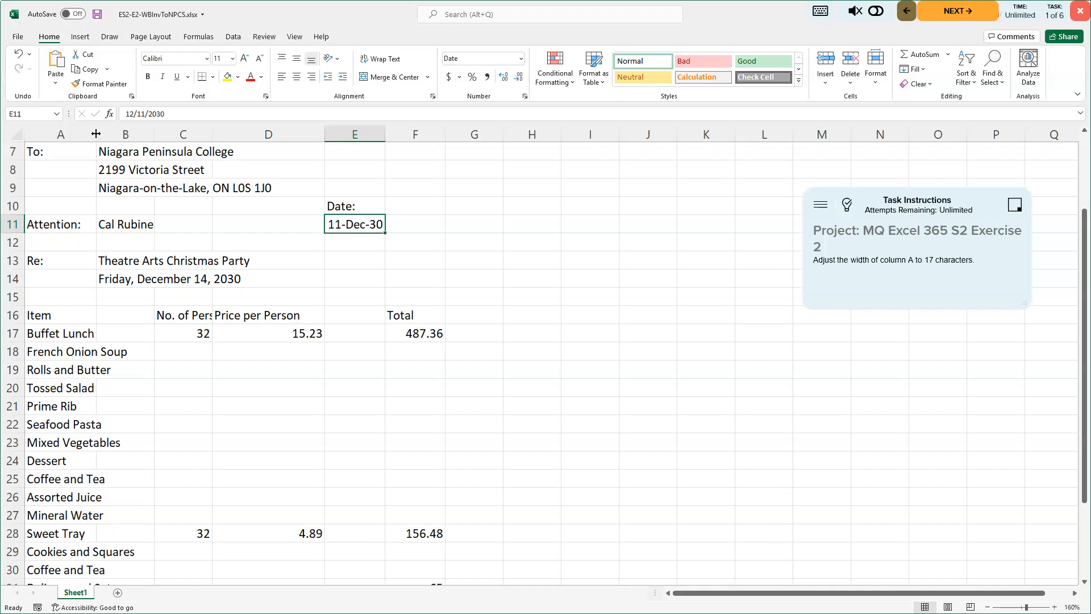
left_click_drag(97, 134, 97, 133)
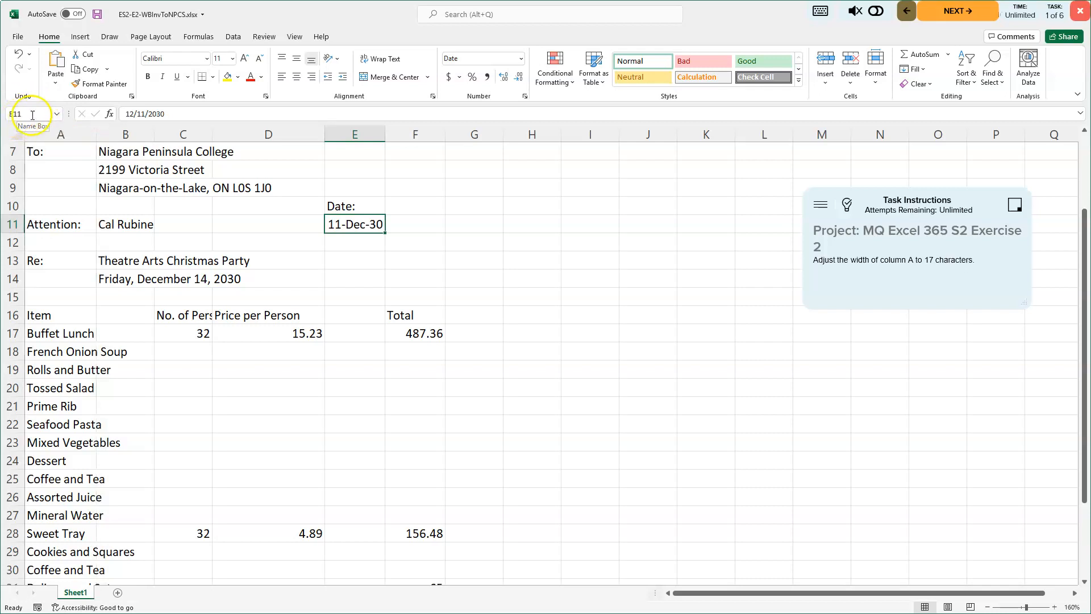
left_click_drag(97, 135, 137, 135)
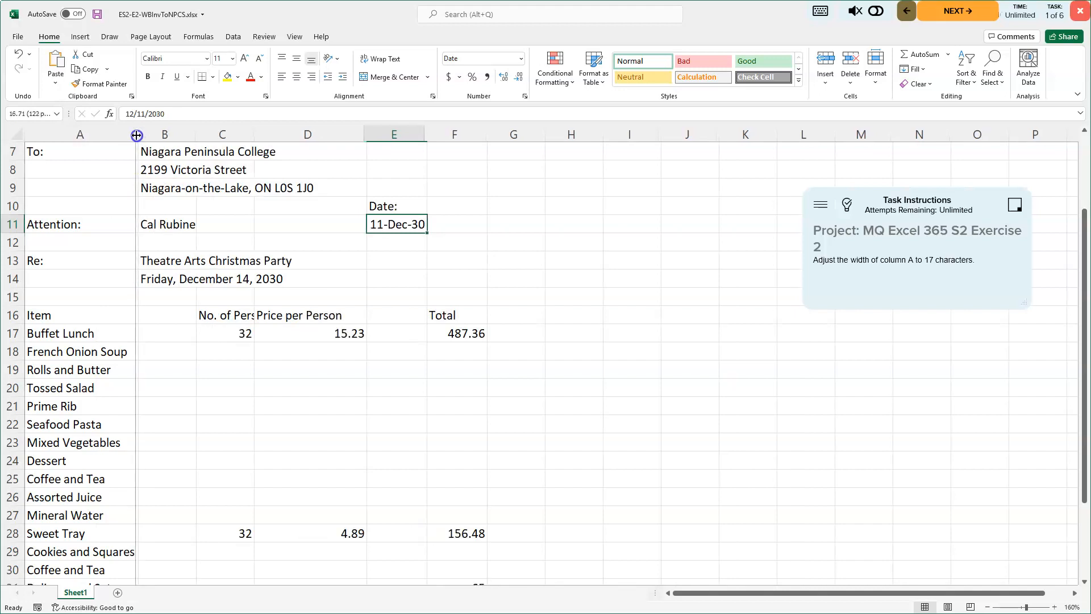
left_click_drag(136, 135, 139, 135)
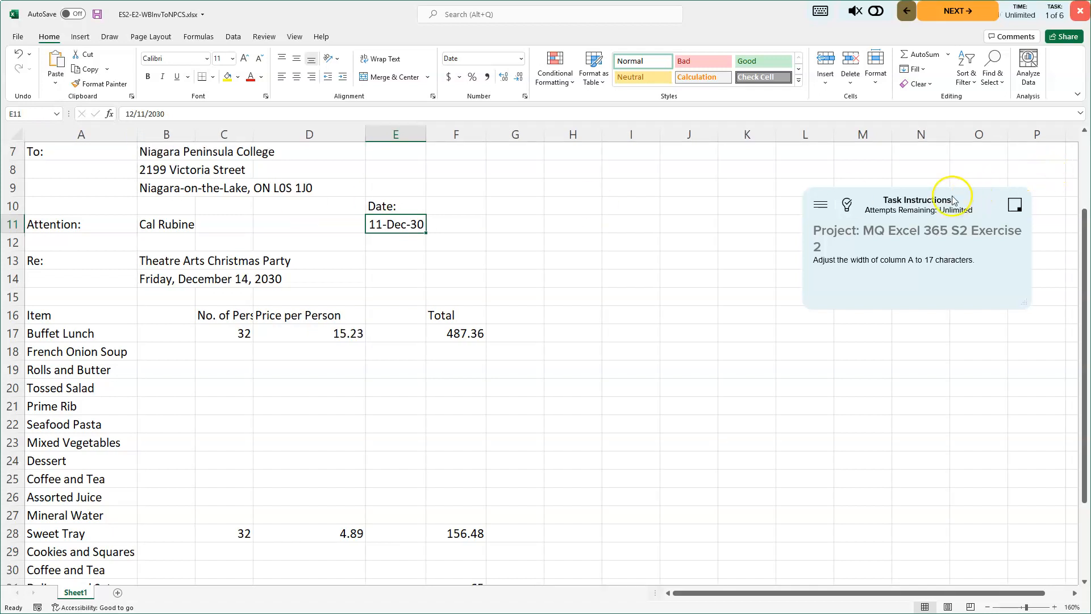
- Check column A's width setting against the first task's answer key
left_click(848, 205)
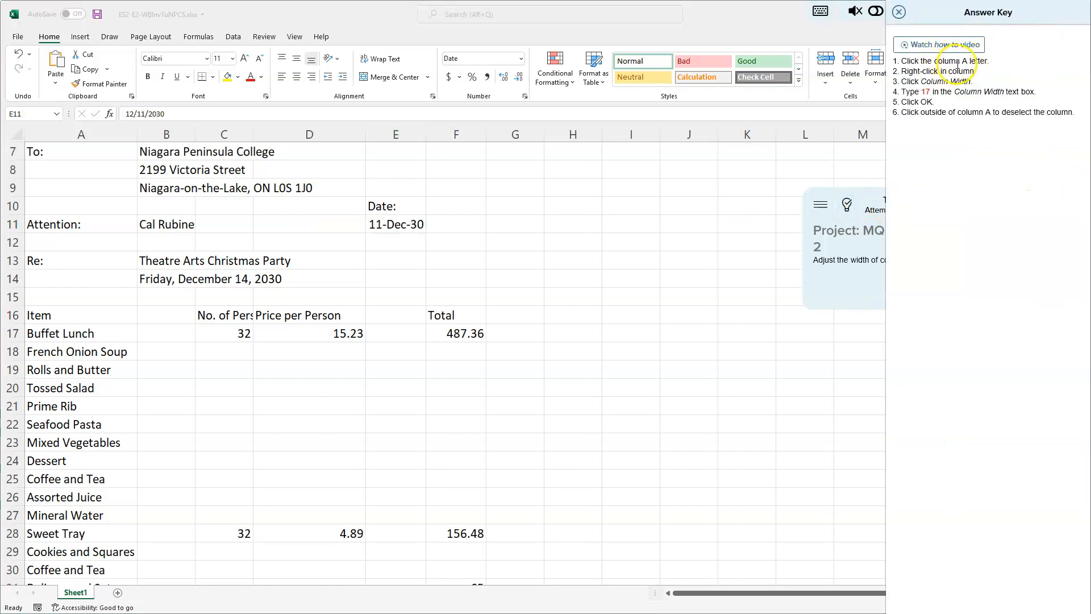
left_click(70, 131)
right_click(74, 132)
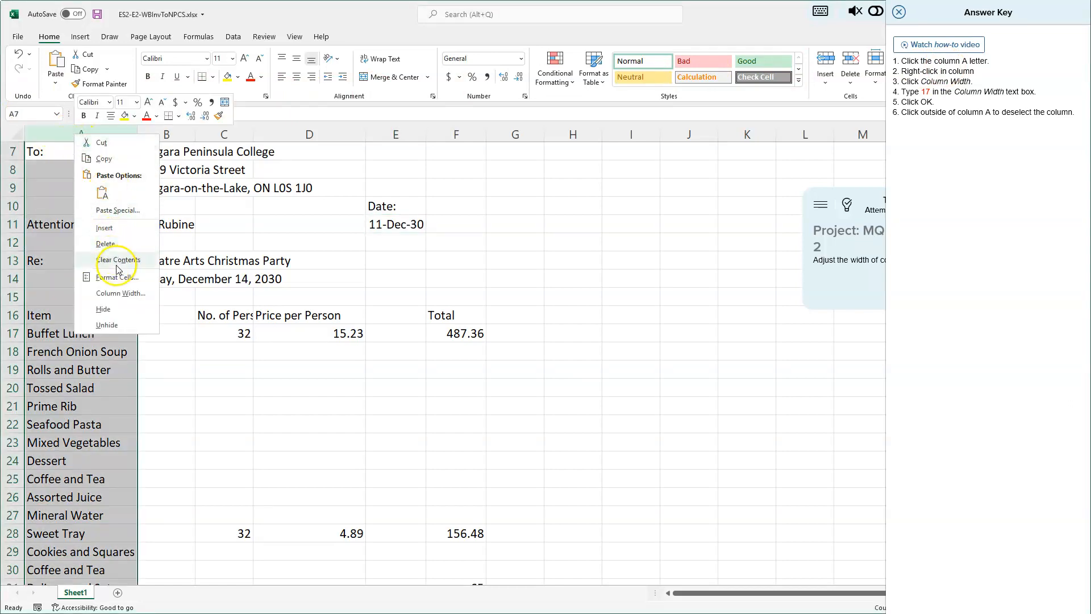
left_click(118, 295)
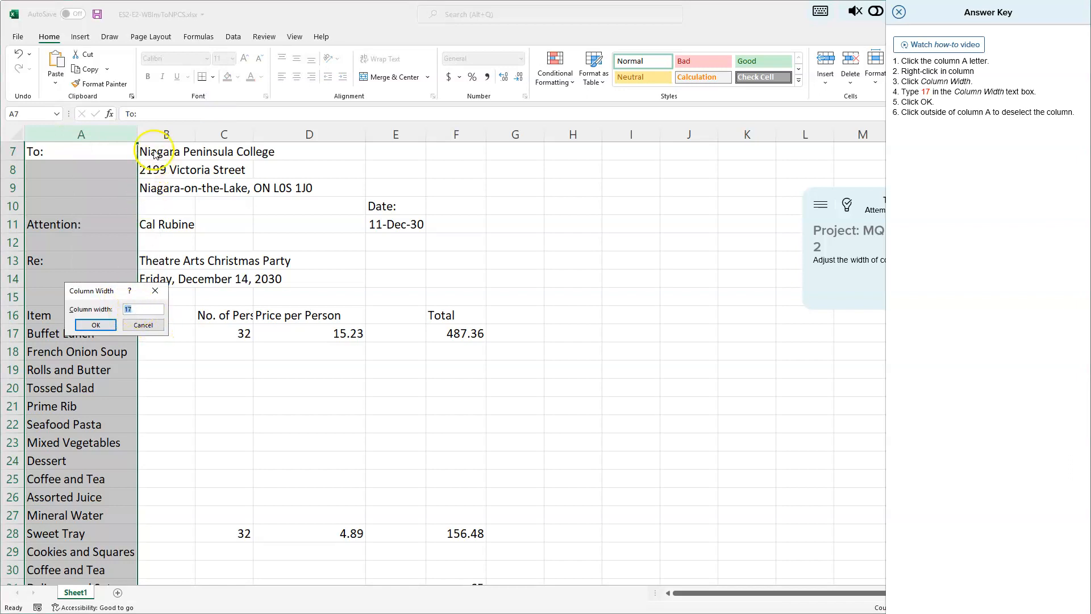
left_click(95, 324)
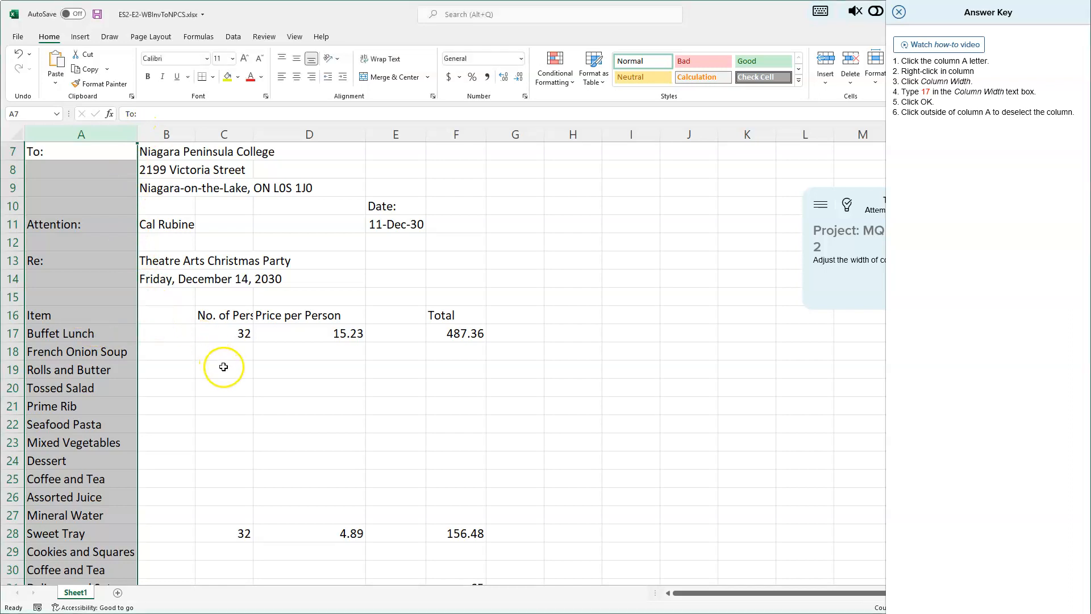
left_click(899, 16)
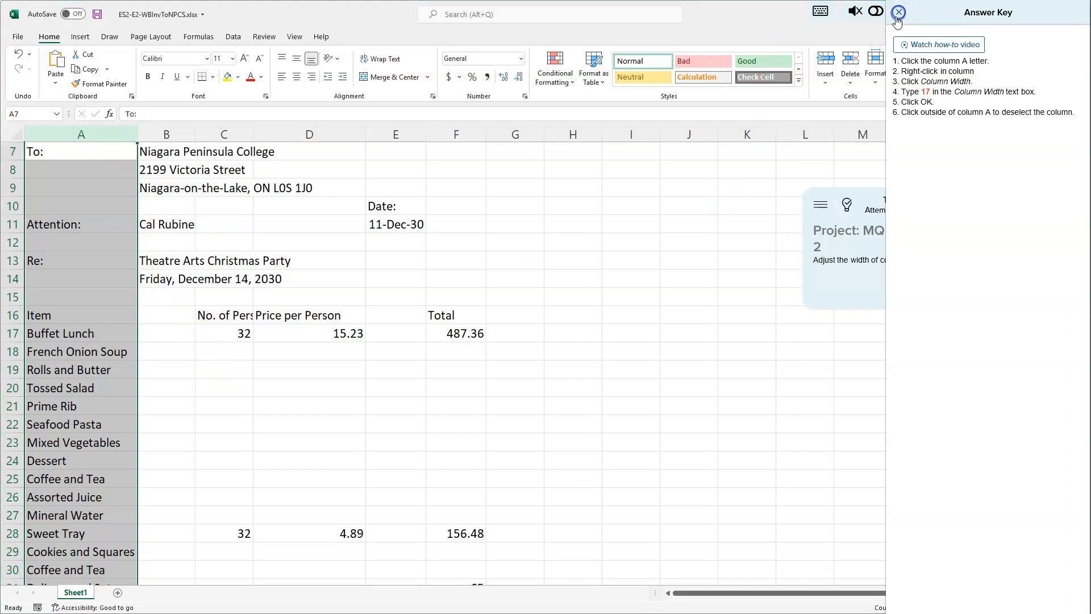
- Save the workbook, leave column A deselected, and advance to the second task
left_click(97, 14)
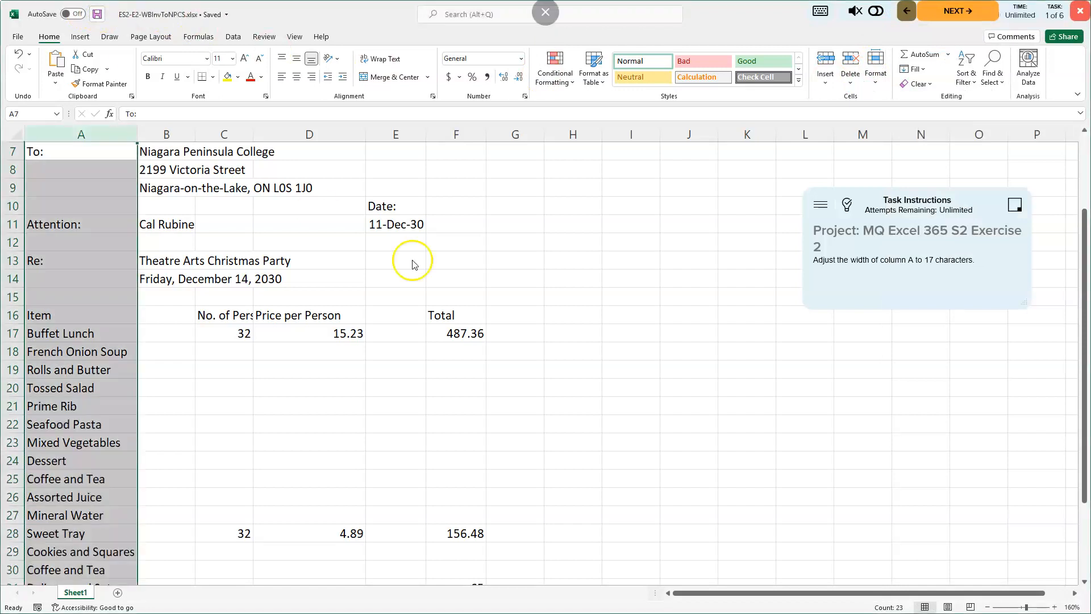
left_click(574, 246)
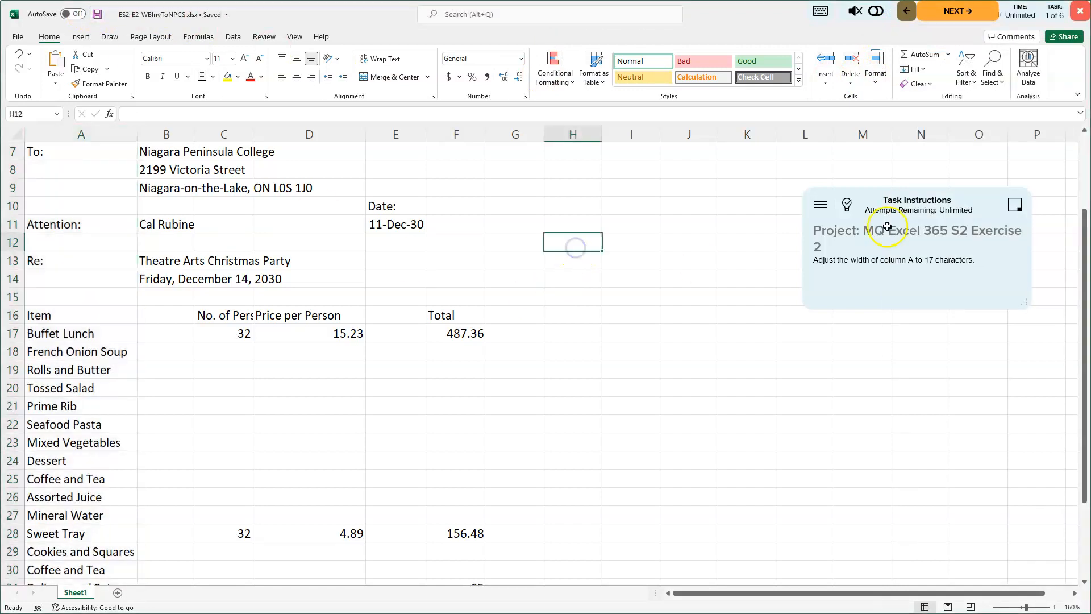
left_click(964, 16)
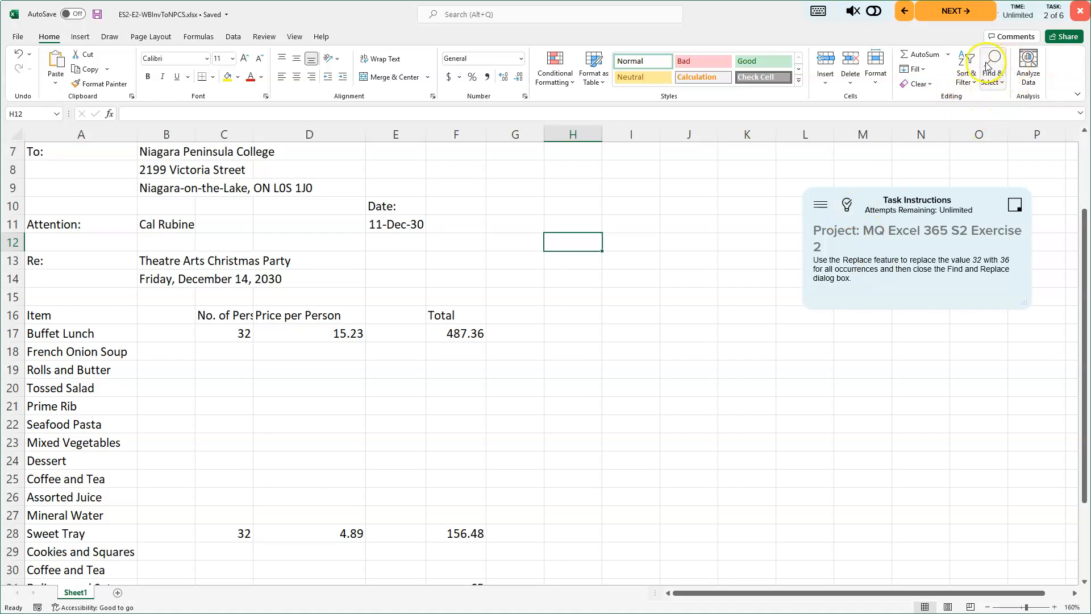
- Replace every occurrence of 32 with 36 in the sheet and close the Find and Replace dialog
left_click(107, 149)
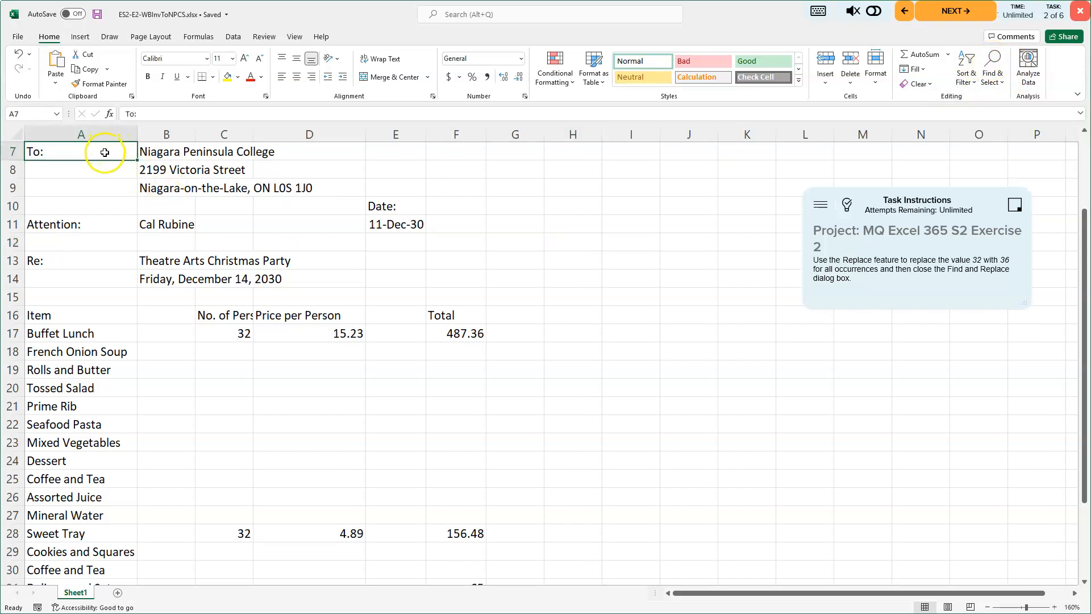
left_click(993, 64)
left_click(1014, 116)
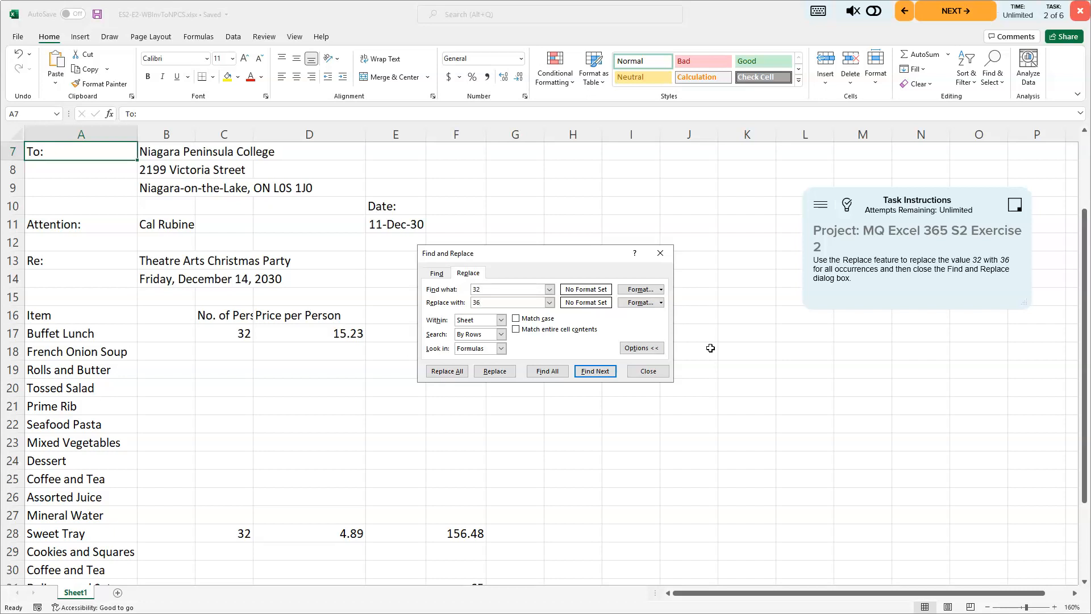
left_click(447, 371)
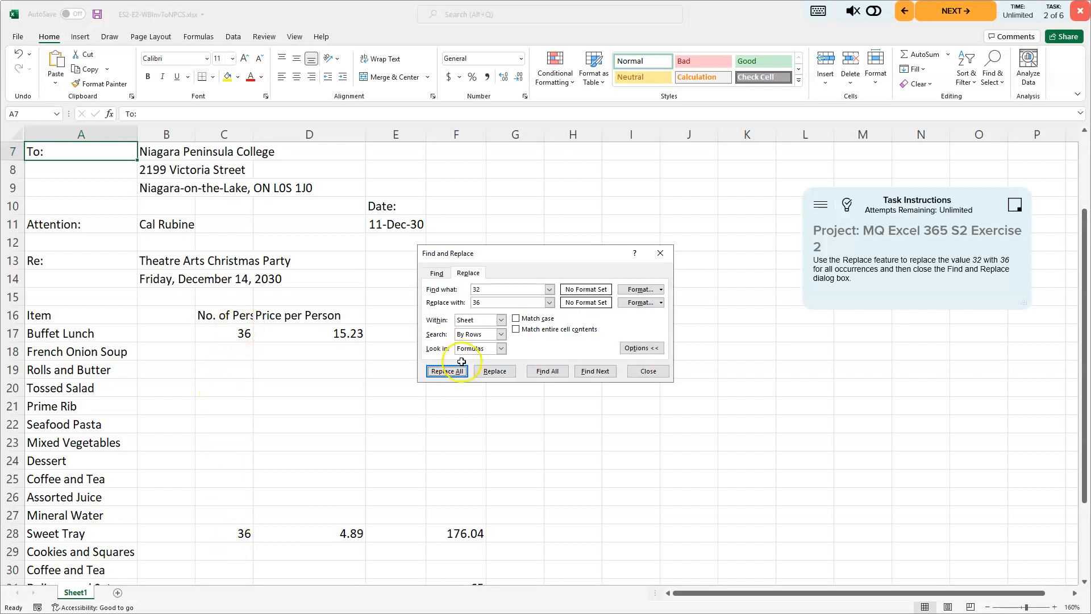
left_click(648, 371)
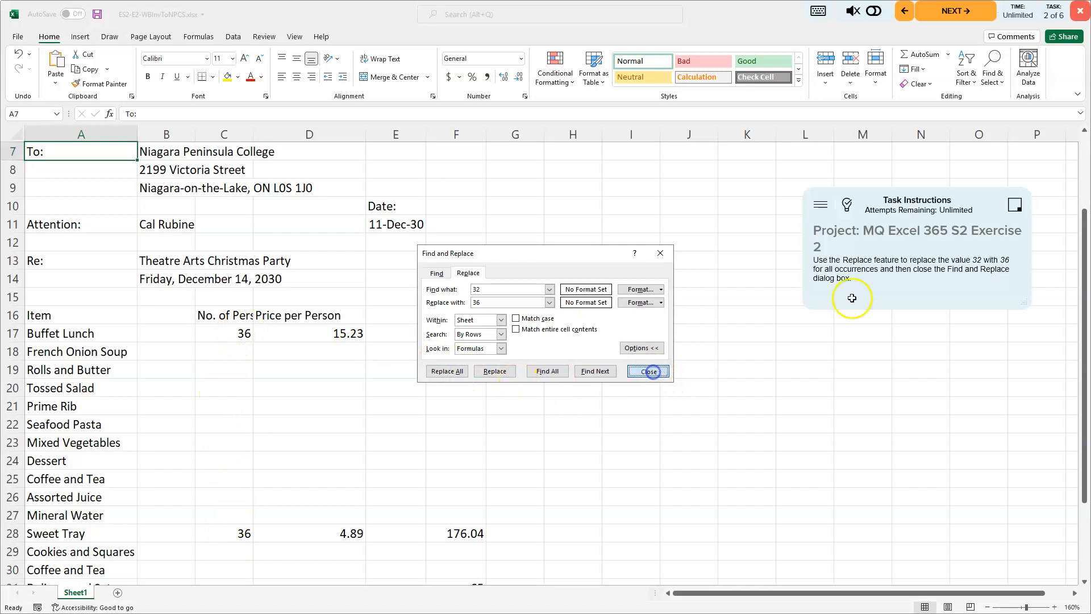
- Review the answer key for the replacement task and save the workbook before advancing to the third task
left_click(847, 206)
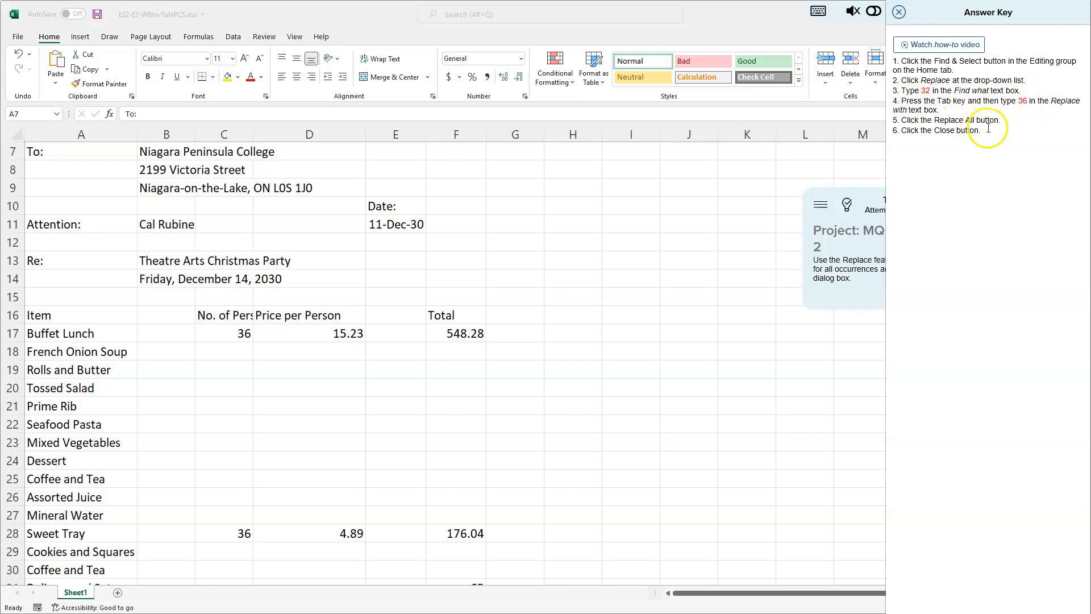
left_click(899, 12)
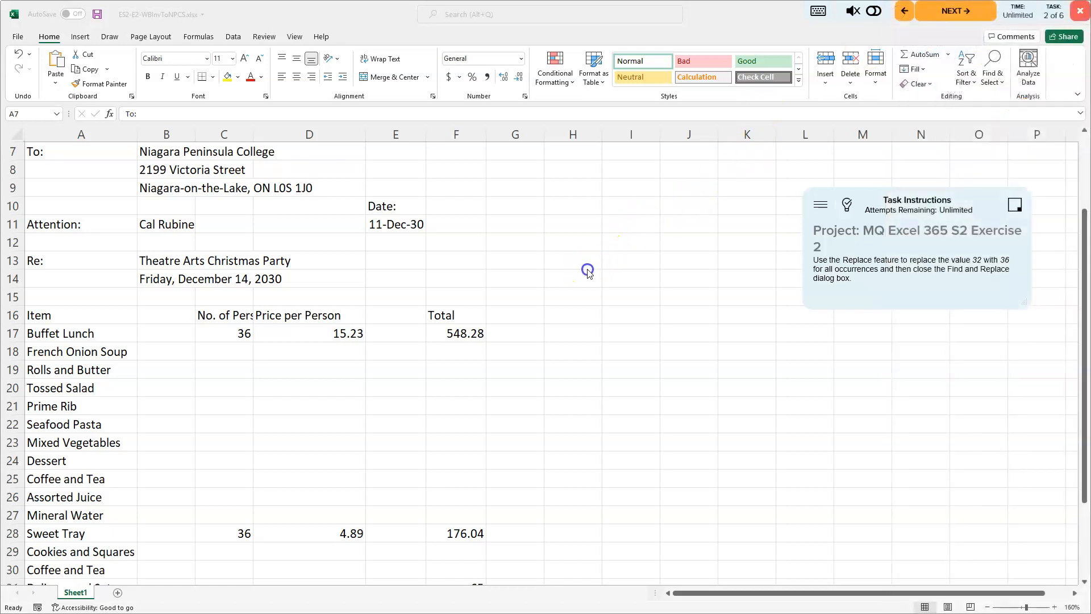
left_click(97, 16)
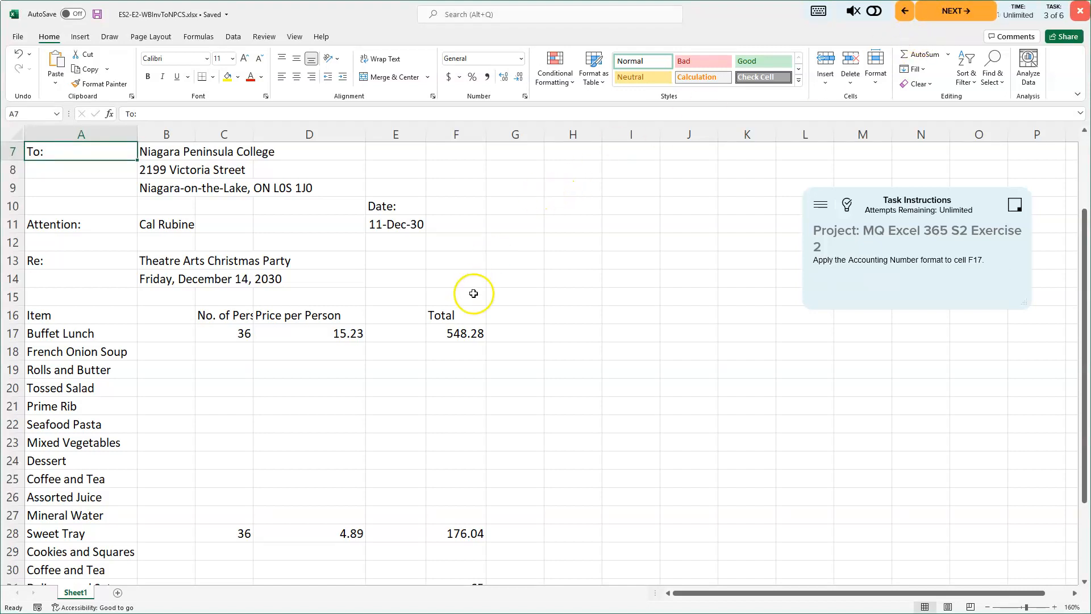
- Apply the Accounting number format to cell F17 and save the workbook before advancing to the fourth task
left_click(457, 334)
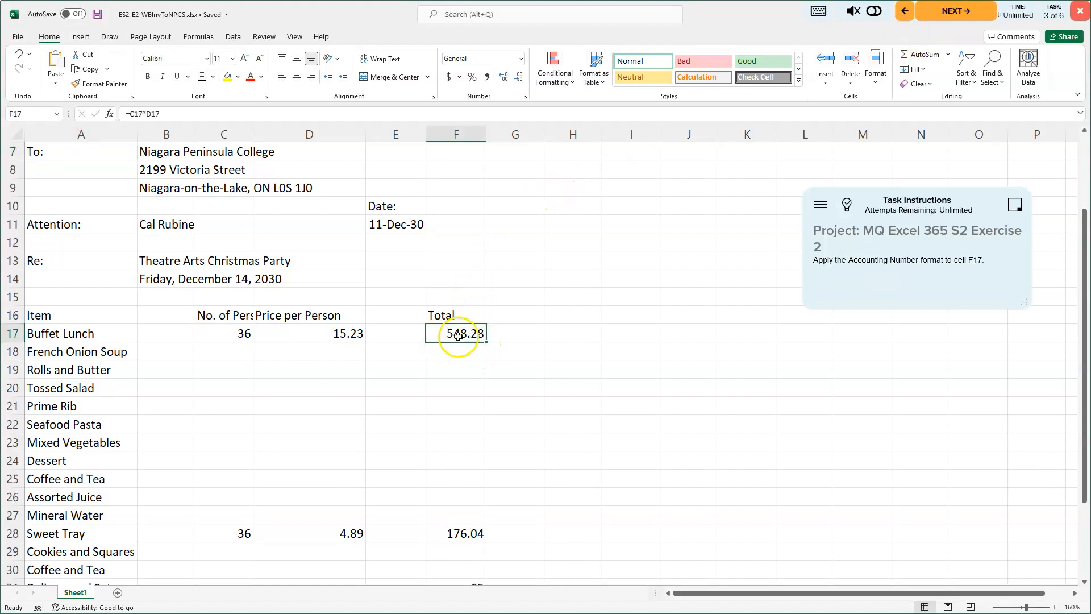
left_click(449, 79)
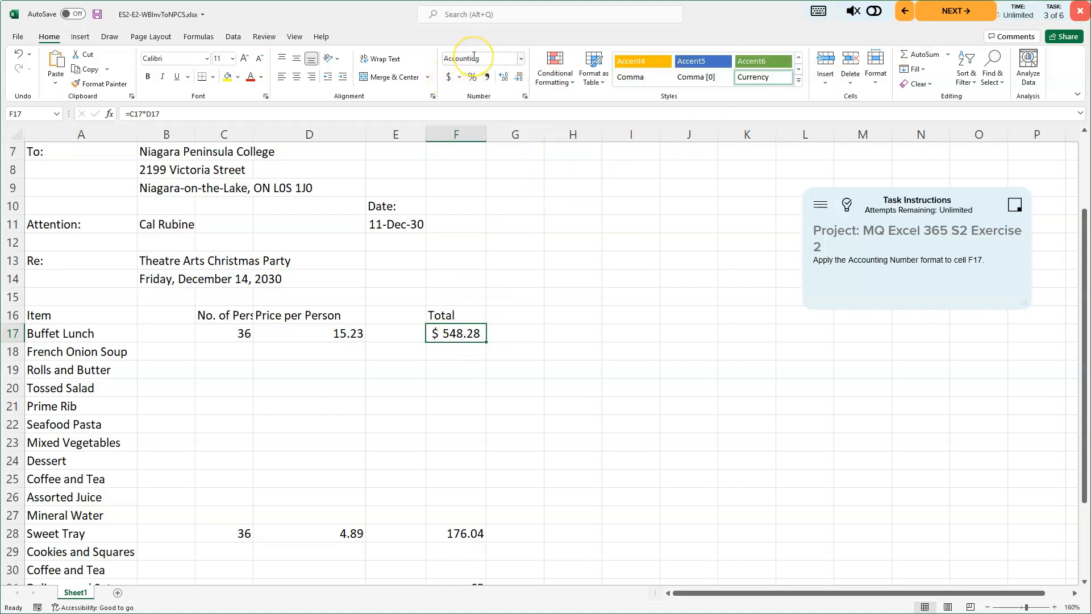
left_click(97, 15)
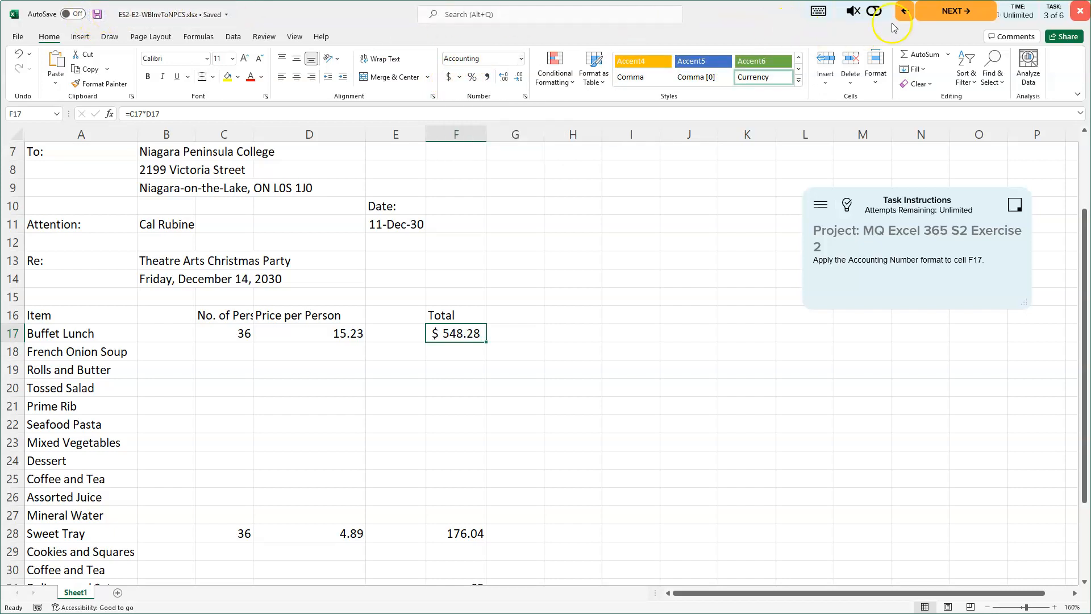
left_click(955, 16)
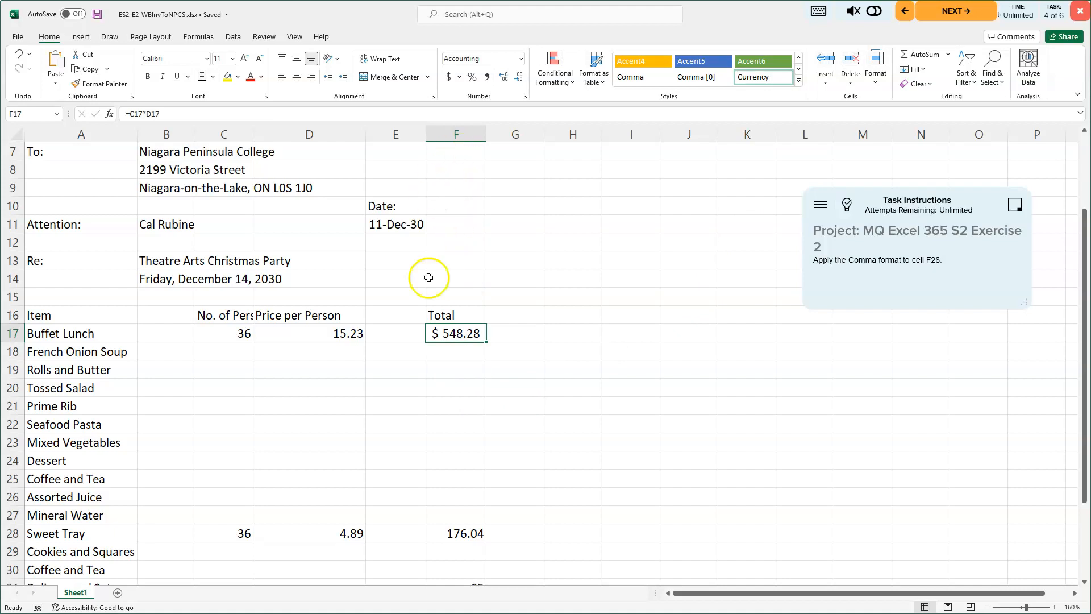
- Apply the Comma style to cell F28 in the Sweet Tray row
left_click(453, 535)
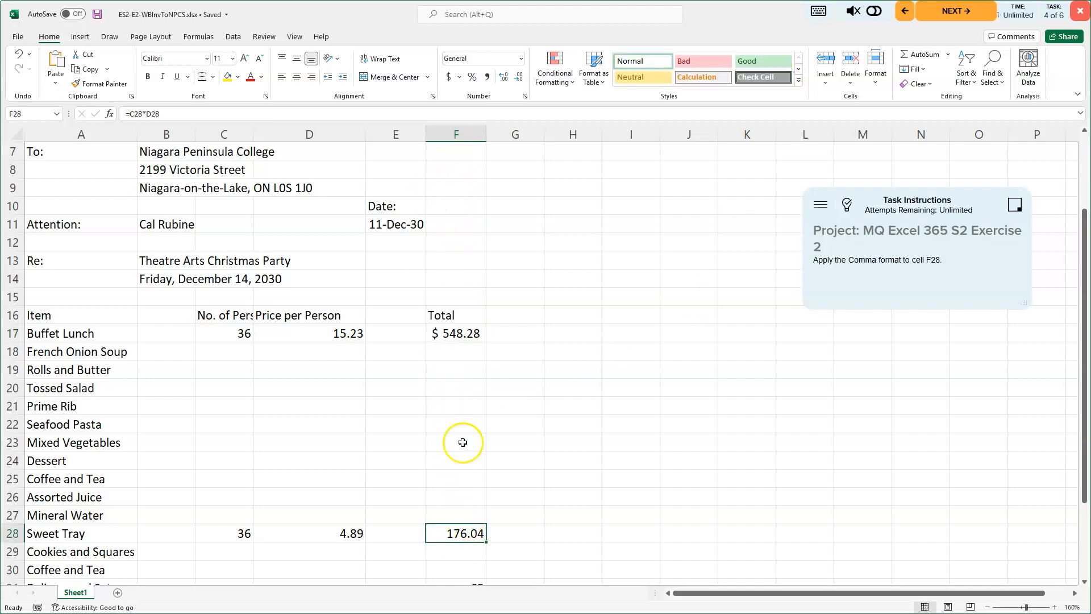
left_click(488, 81)
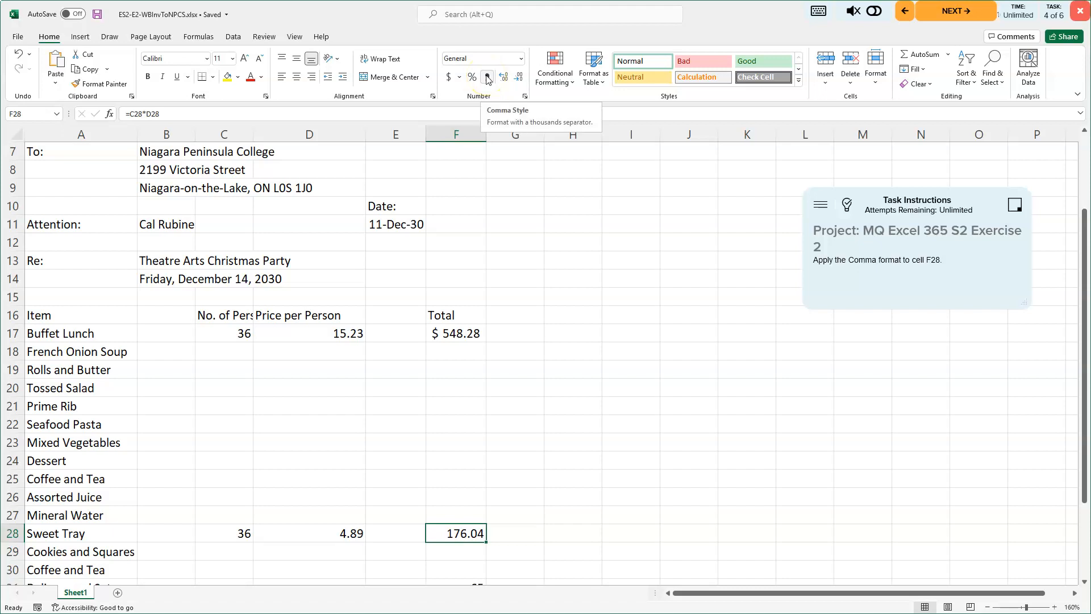
left_click(488, 81)
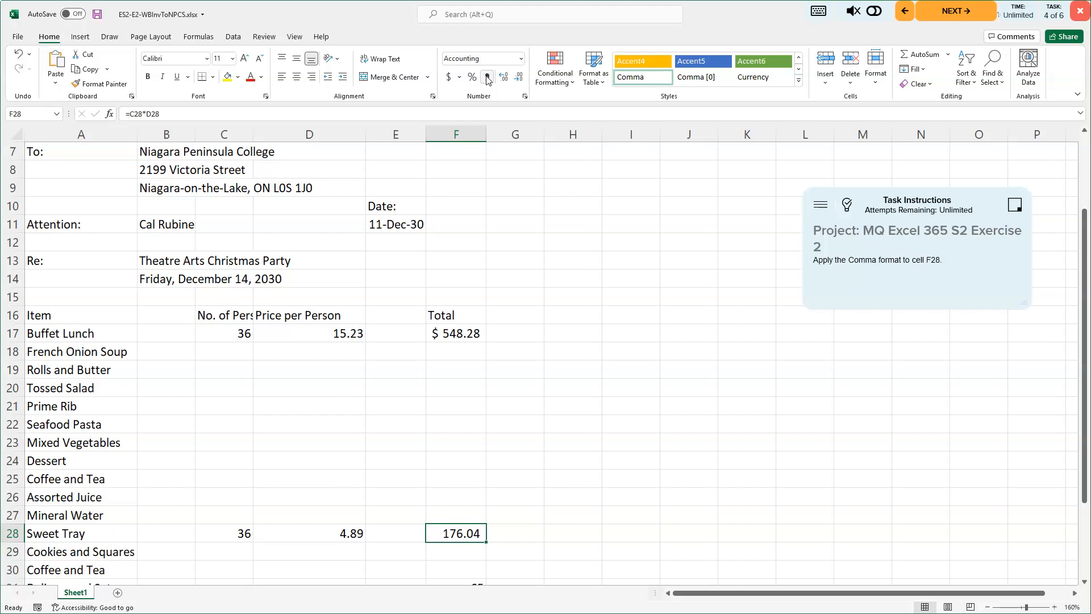
left_click(488, 79)
- Review the answer key for the Comma format task and save the workbook before advancing to the fifth task
left_click(848, 208)
left_click(908, 84)
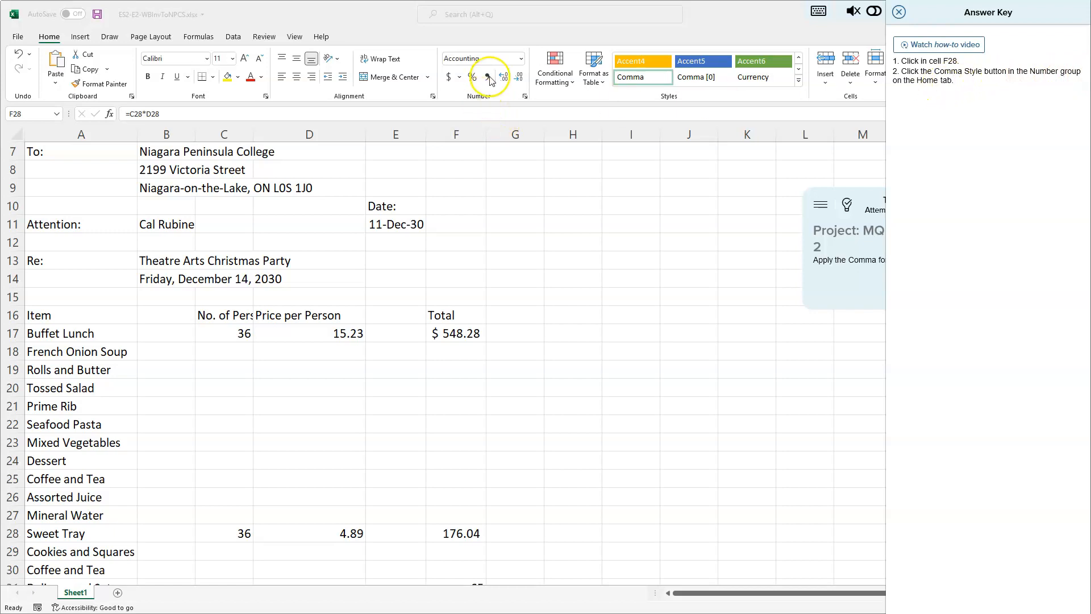
left_click(898, 13)
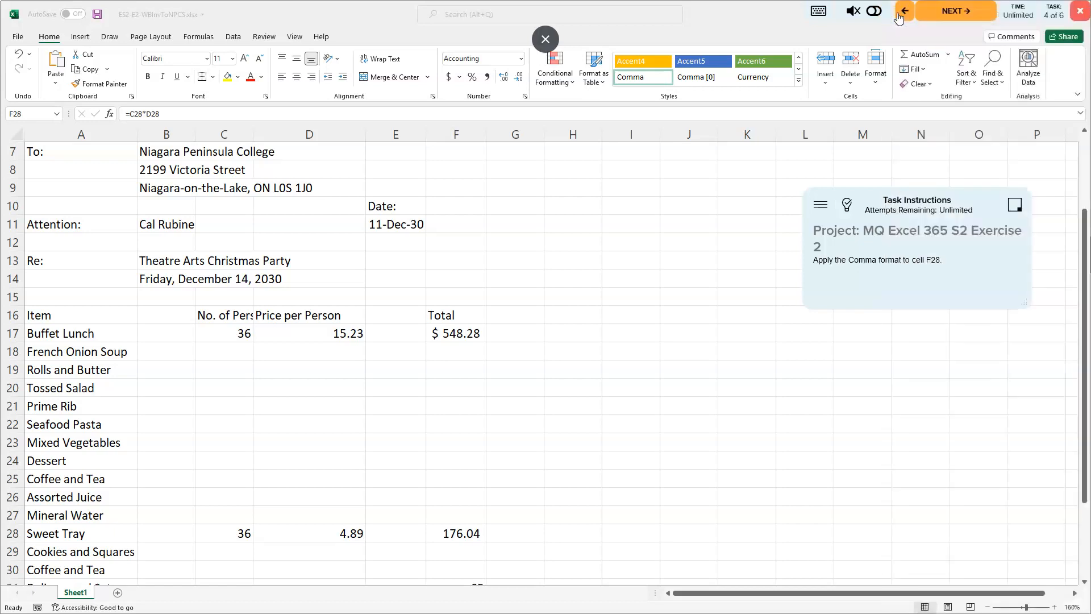
left_click(98, 14)
left_click(99, 15)
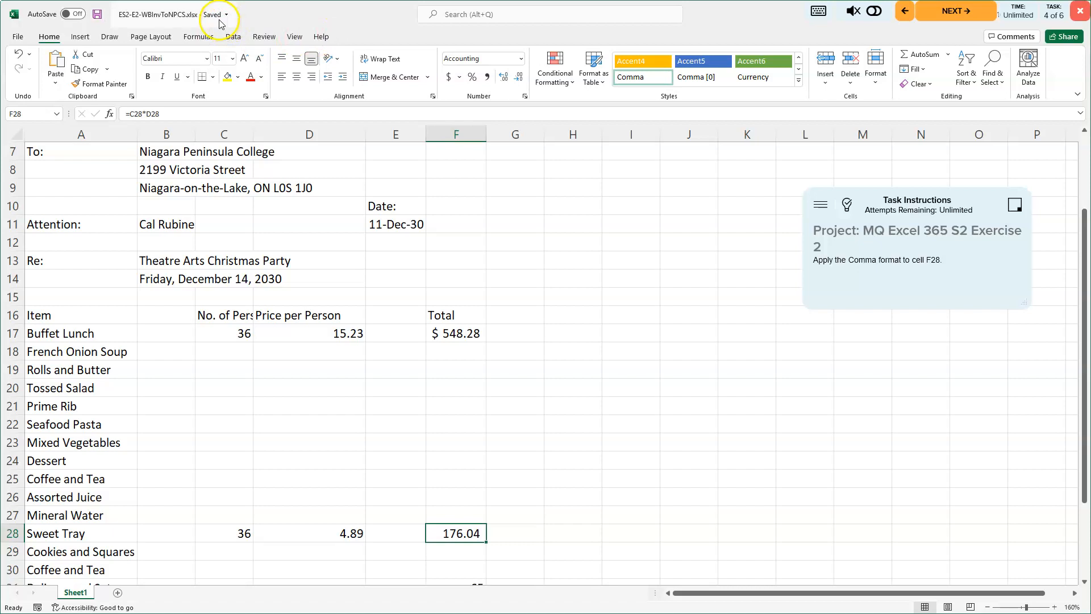
left_click(969, 13)
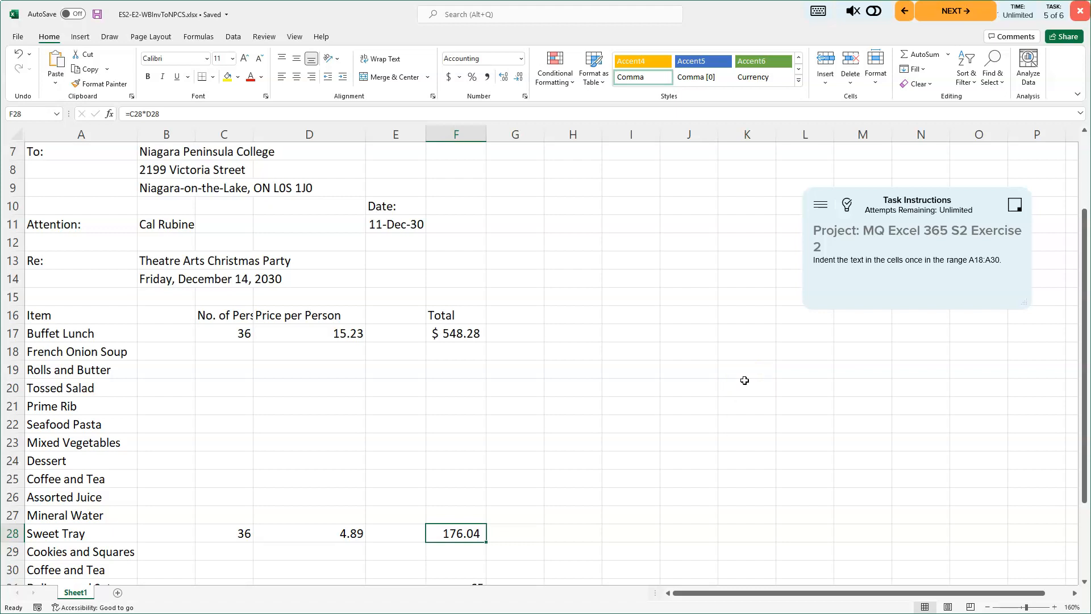
- Indent the text in the range A18:A30 once
left_click(52, 352)
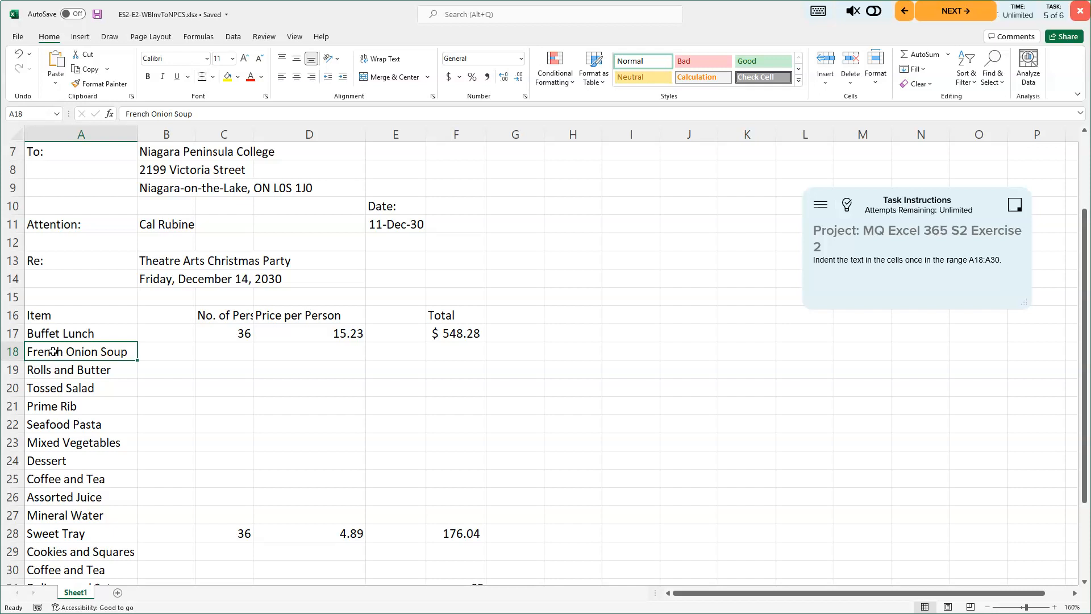
scroll(57, 348, "down", 2)
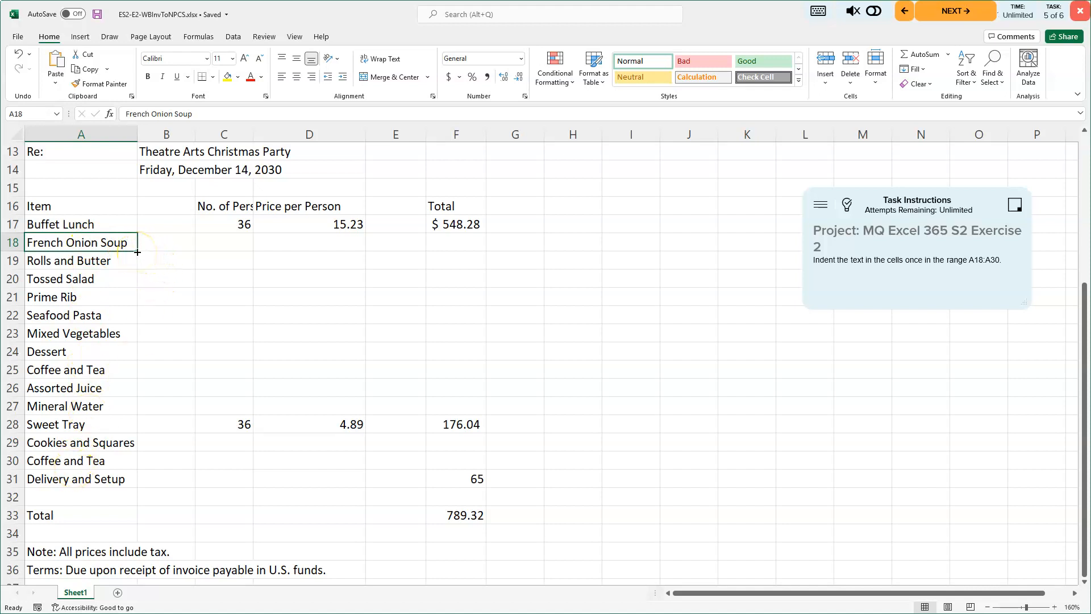
left_click(71, 242)
left_click_drag(71, 242, 73, 462)
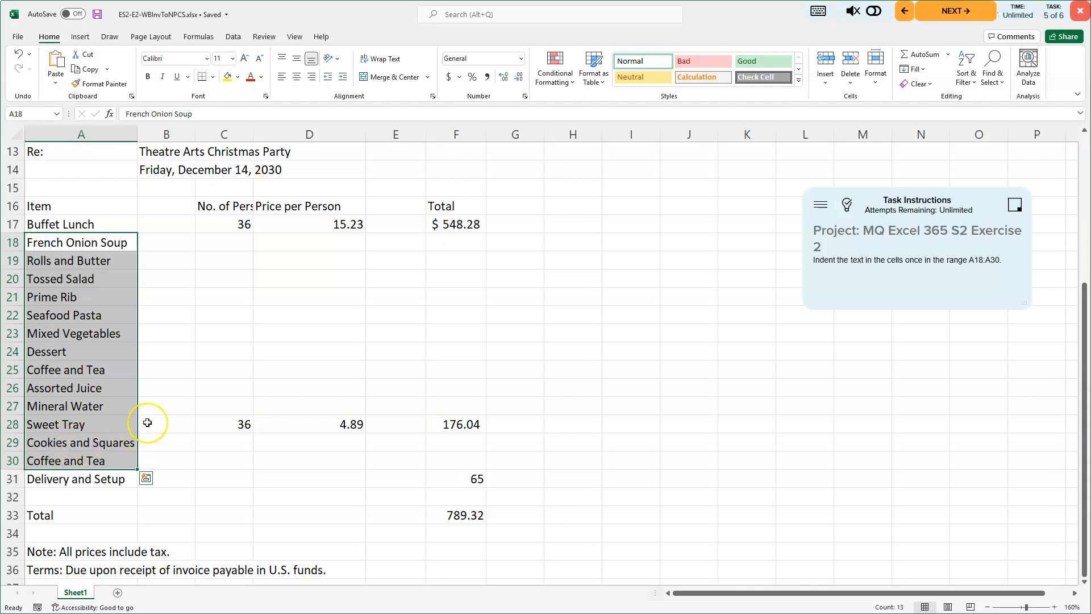
key("Return")
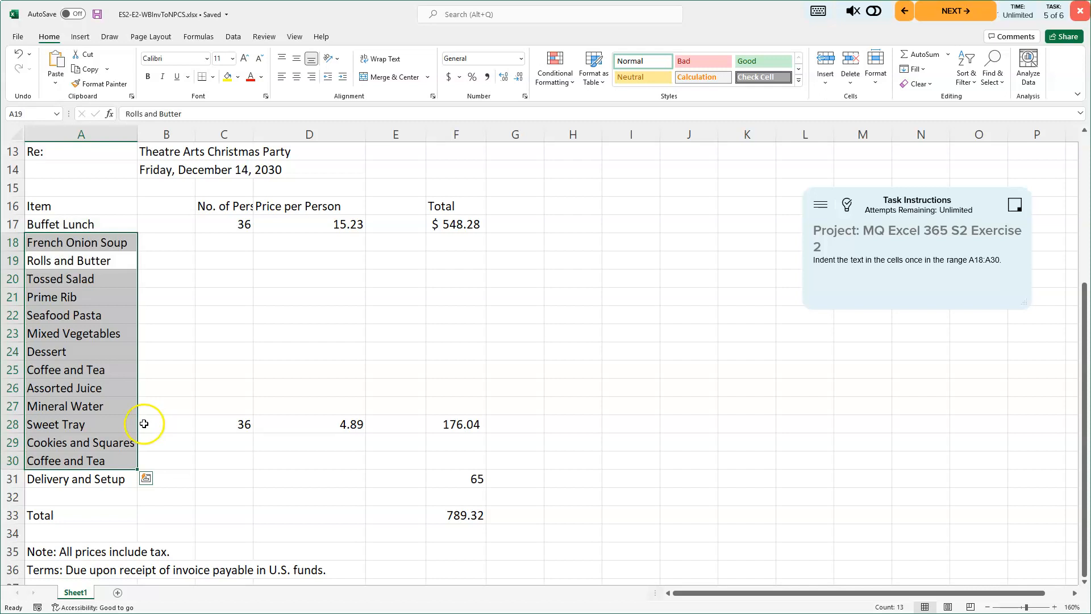
left_click(342, 78)
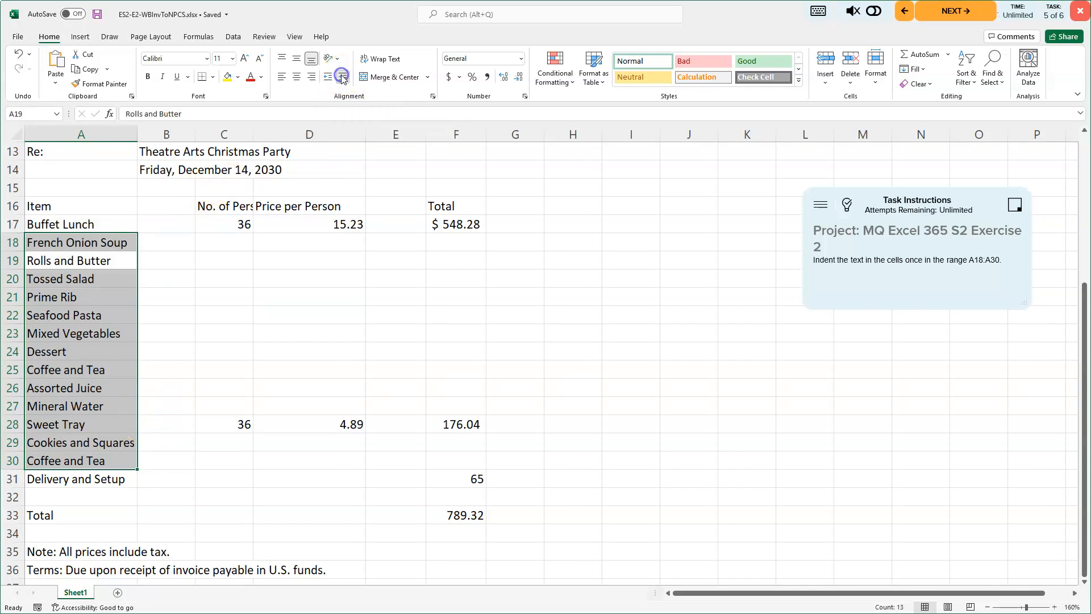
- Review the answer key for the indent task and save the workbook before advancing to the sixth task
left_click(848, 205)
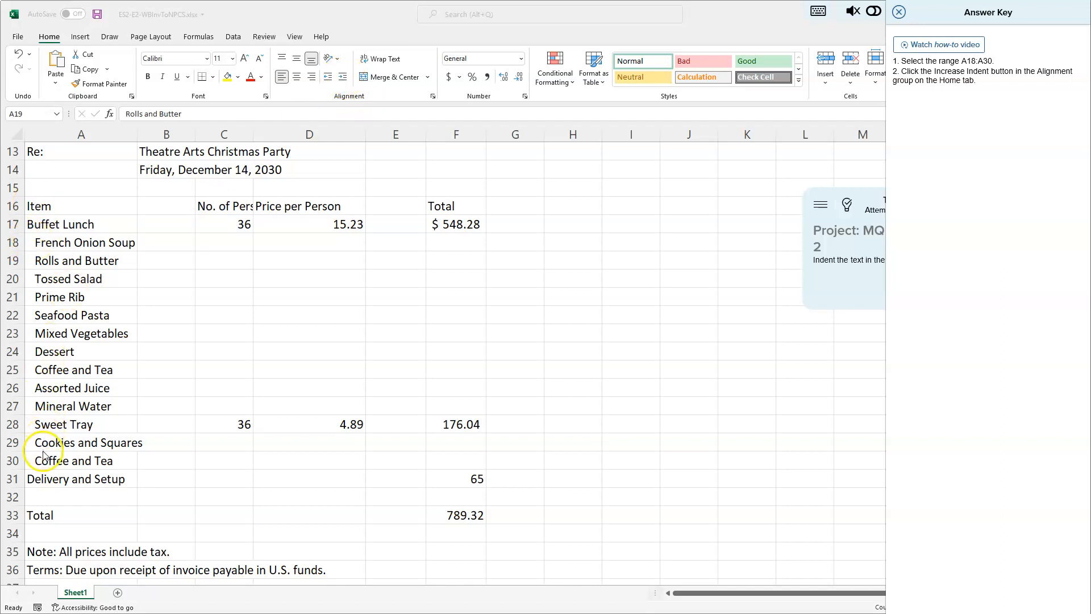
left_click(899, 12)
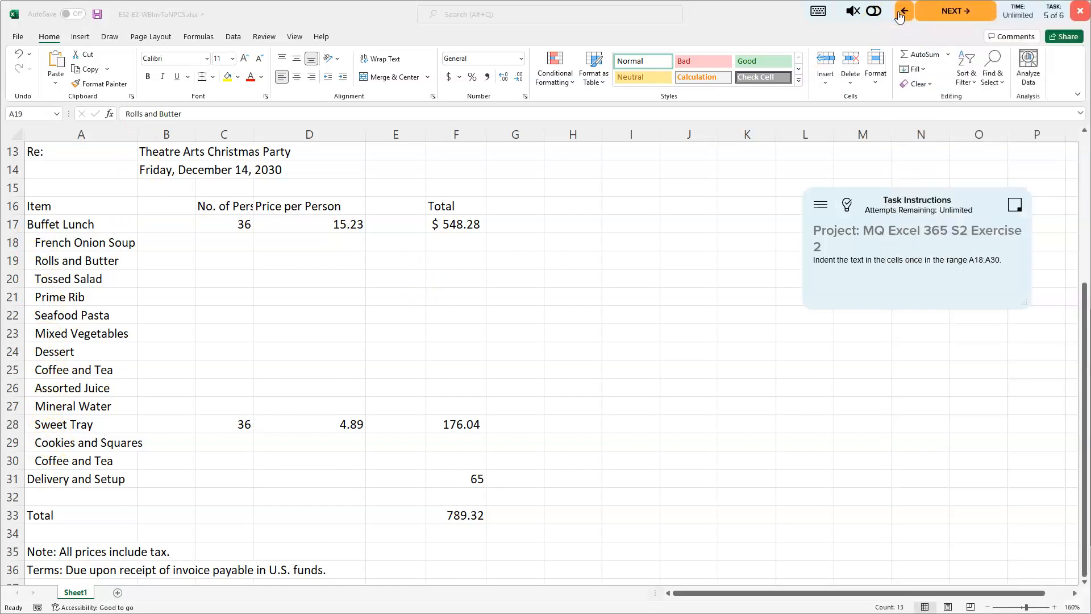
left_click(611, 313)
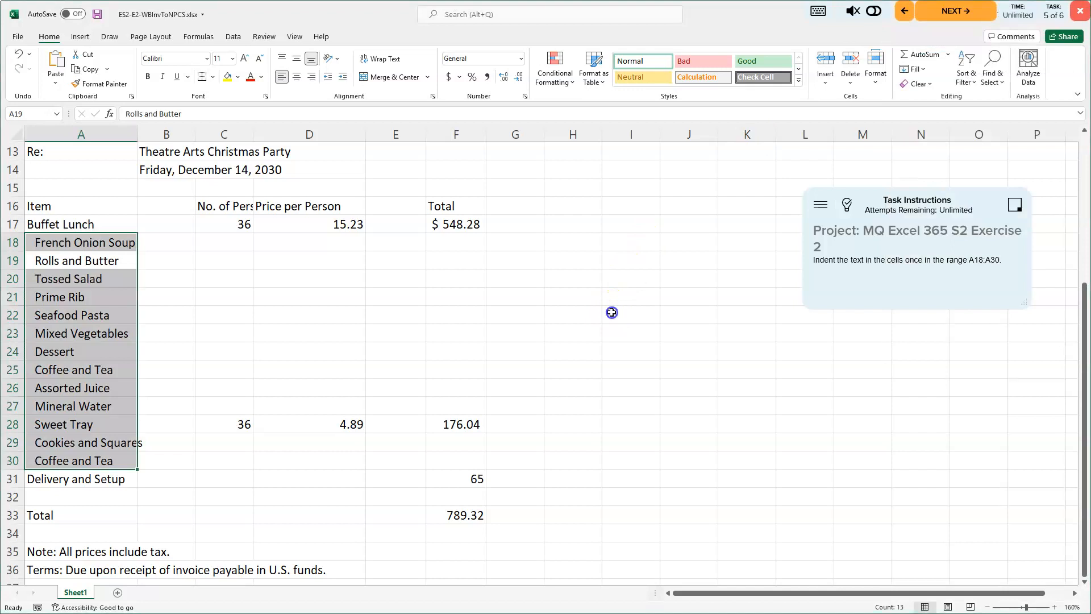
left_click(612, 313)
left_click(98, 16)
left_click(948, 12)
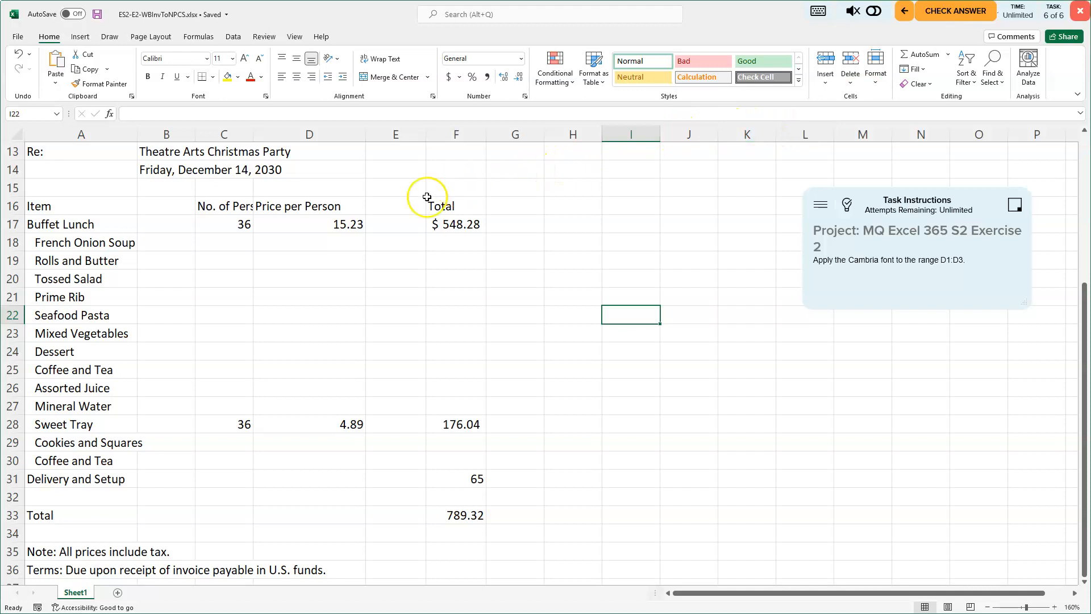
- Apply the Cambria font to the address and phone lines in the range D1:D3
left_click(313, 150)
left_click_drag(312, 150, 303, 190)
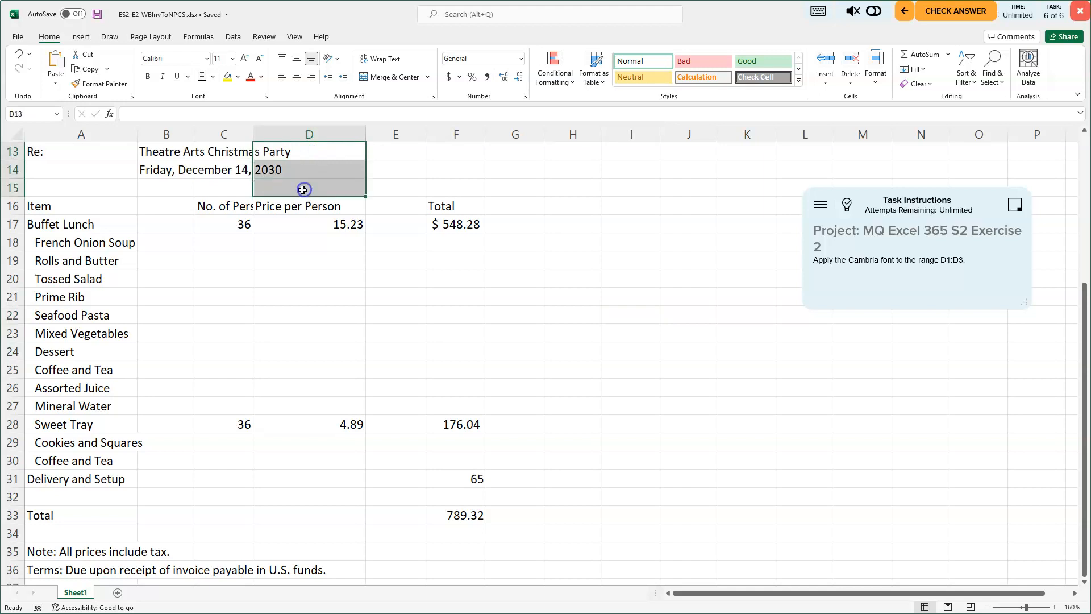
scroll(304, 177, "up", 4)
left_click_drag(322, 150, 322, 189)
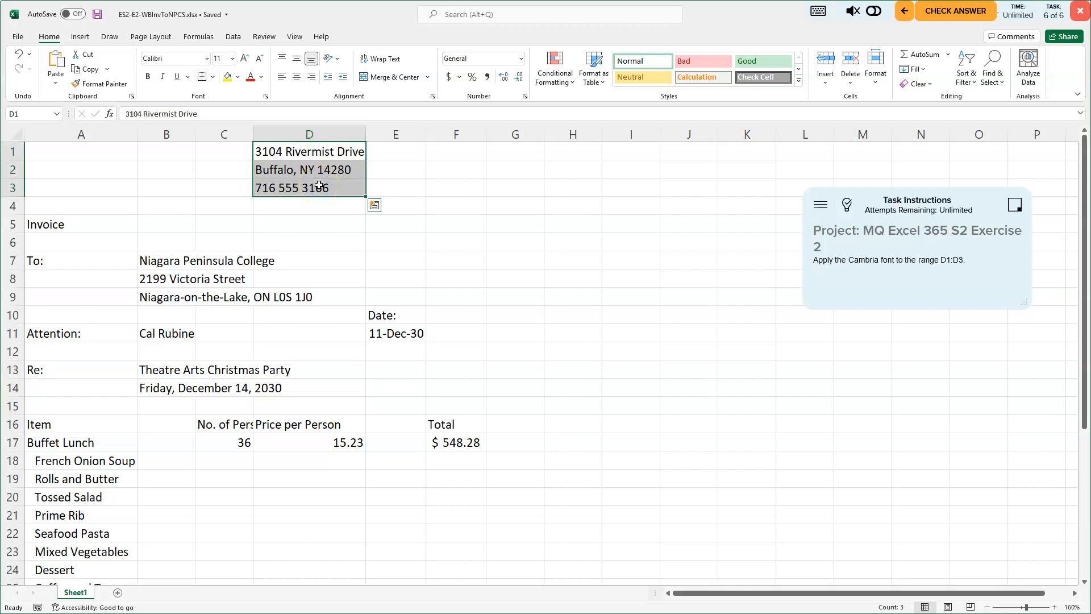
left_click(188, 57)
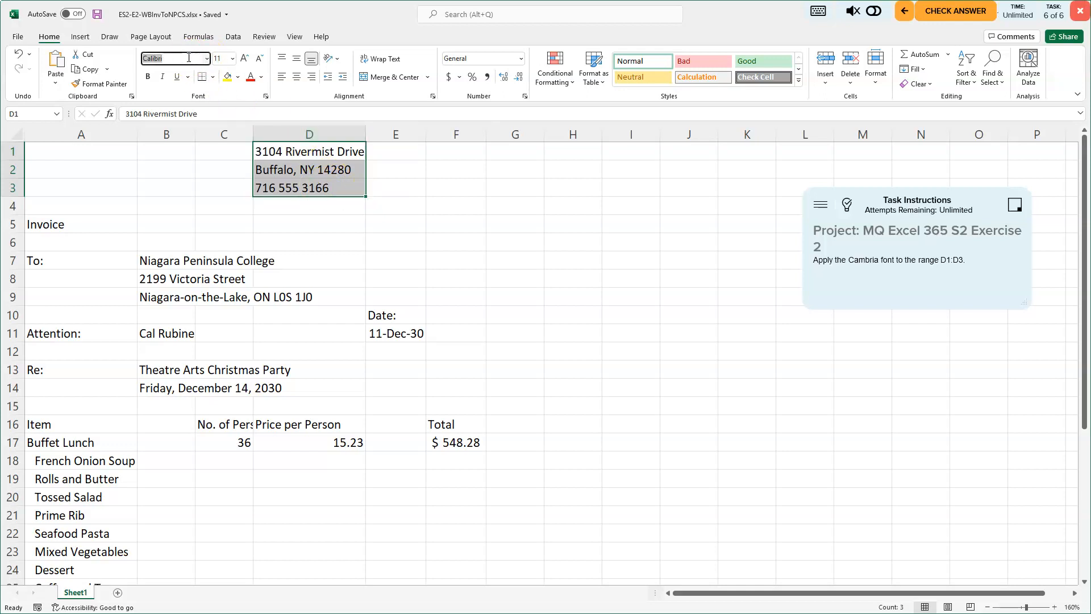
type("Cam")
key("Return")
left_click(207, 59)
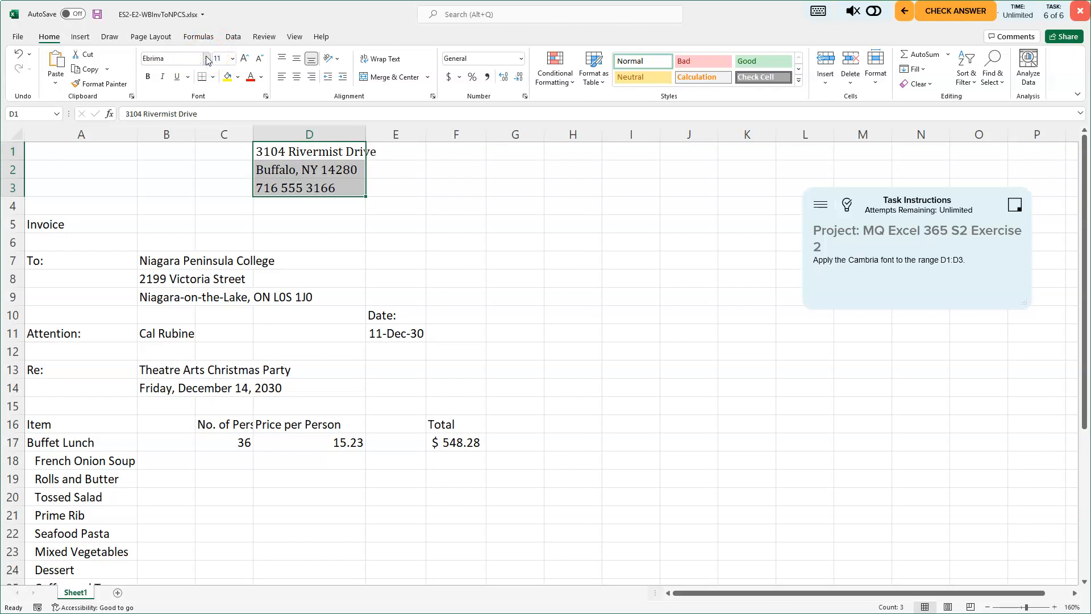
left_click(206, 59)
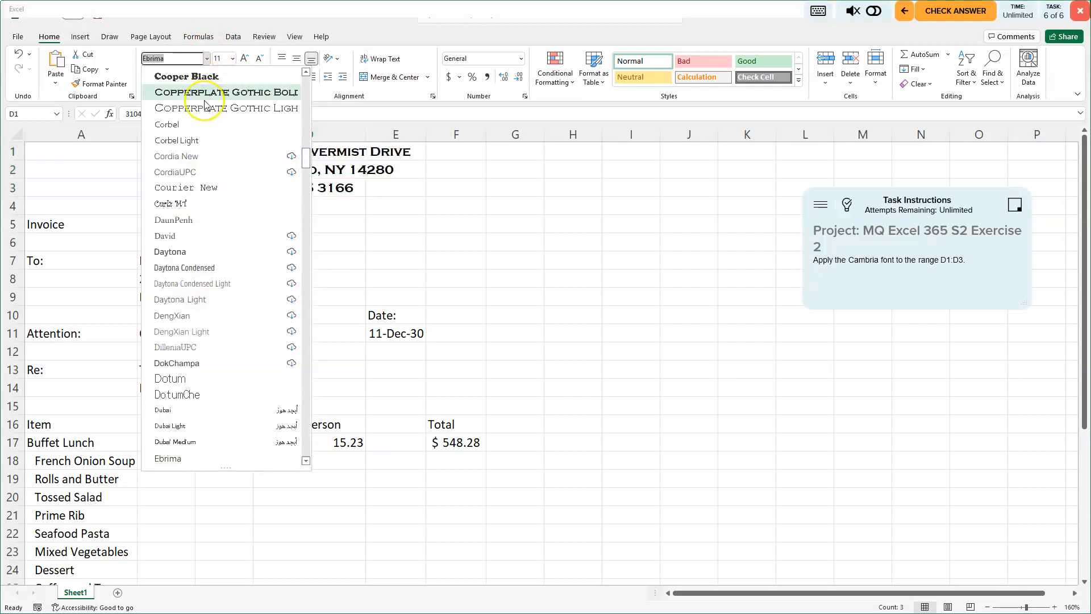
scroll(205, 105, "up", 2)
scroll(206, 106, "up", 3)
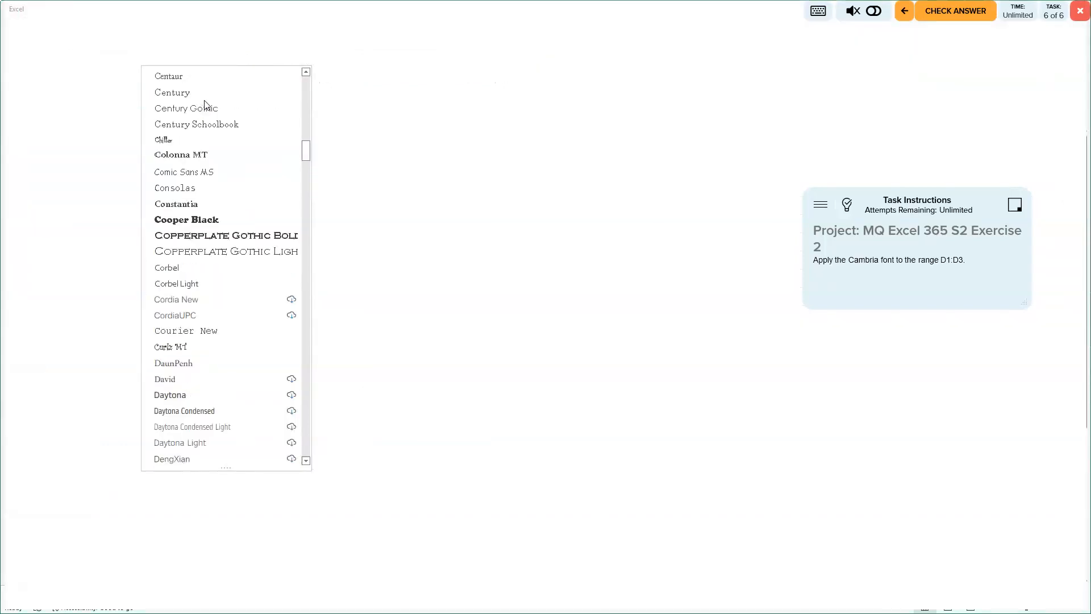
left_click(182, 76)
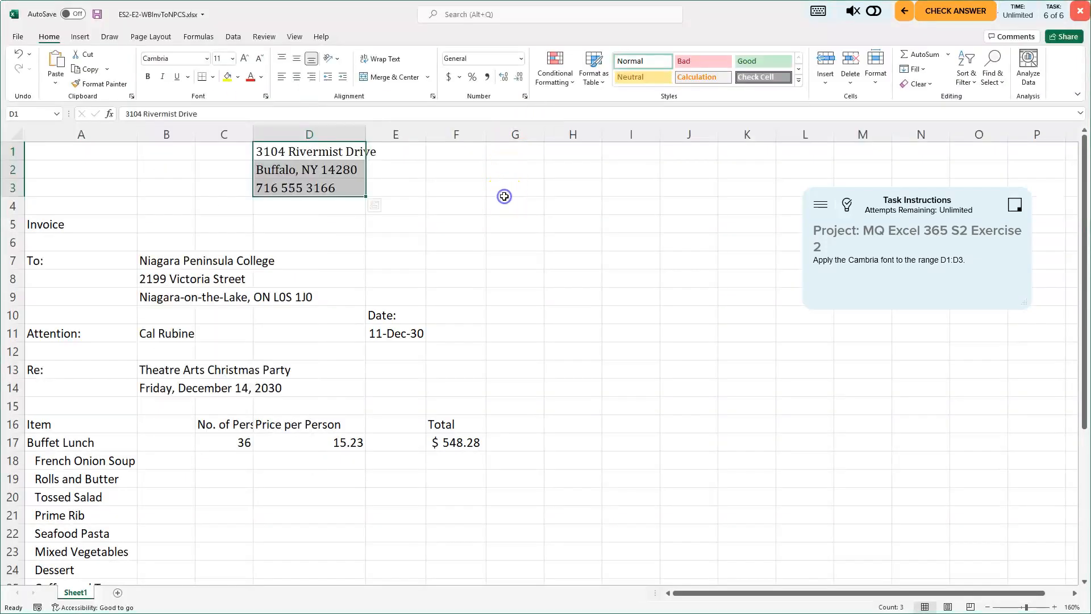
- Check the font of cell D1, save the workbook and submit the project for answer checking
left_click(504, 195)
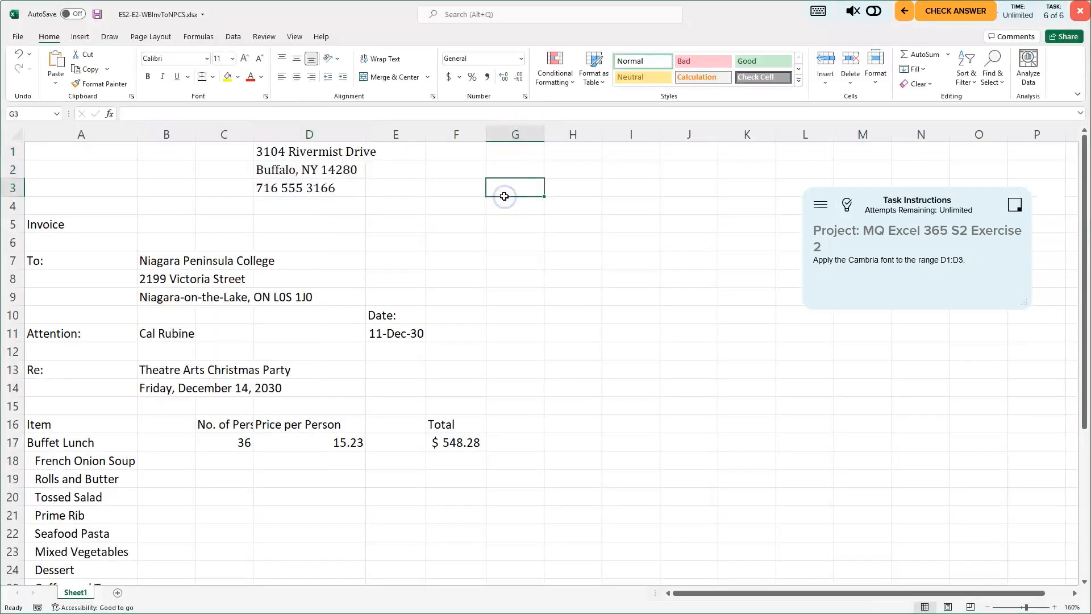
left_click(305, 151)
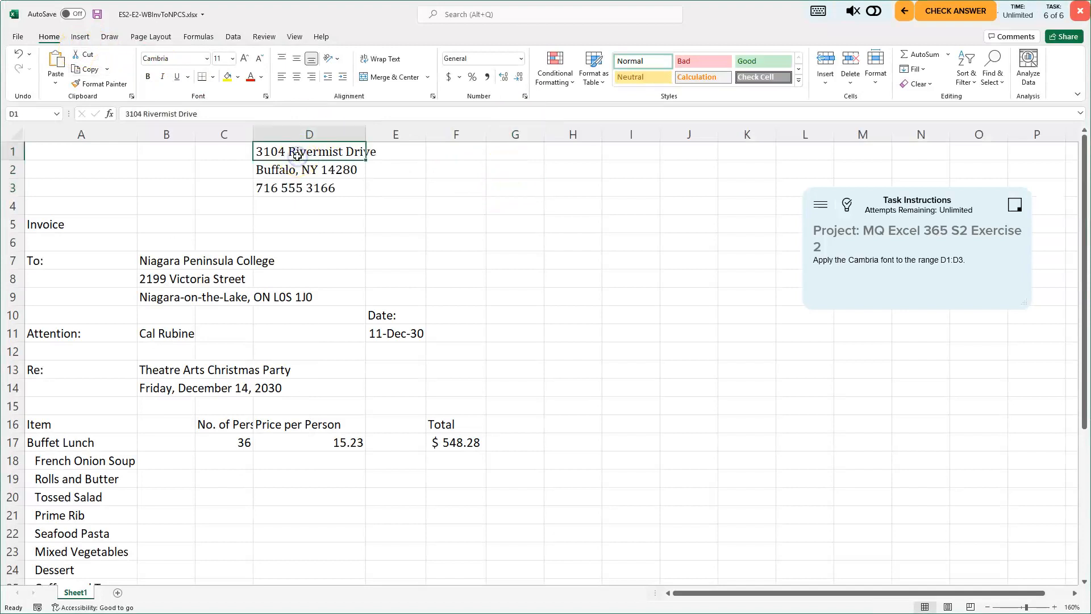
left_click(99, 17)
left_click(951, 15)
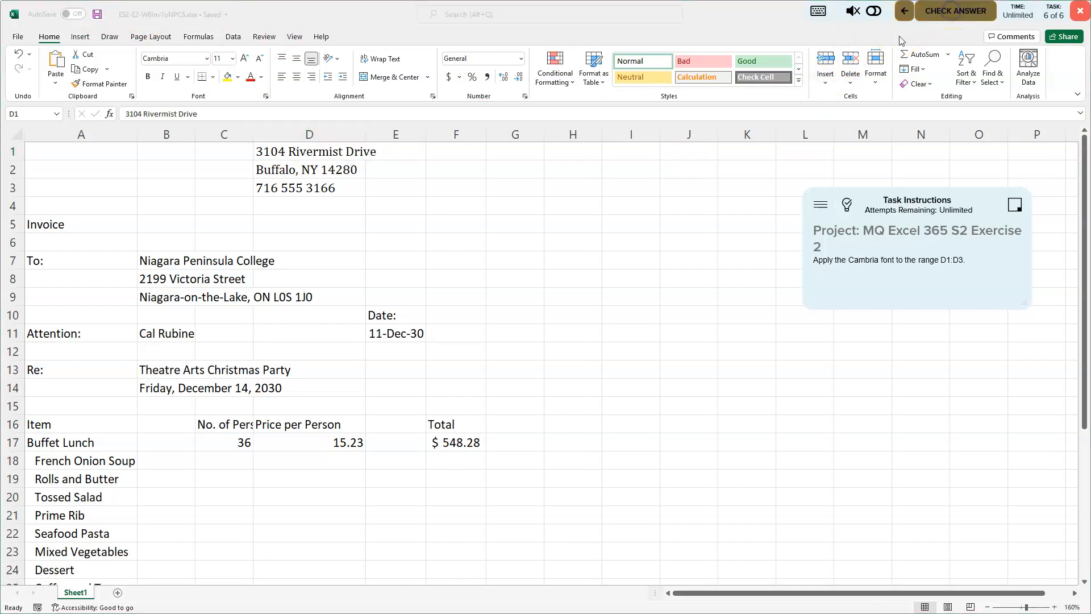